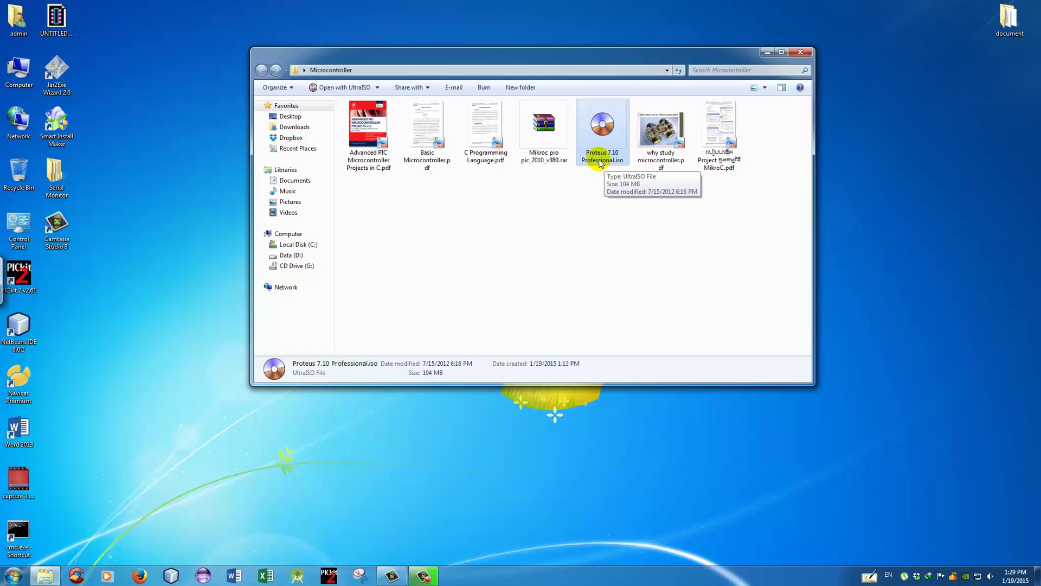
Extract Proteus 7.10 Professional.iso into its own folder and run setup710sp0.exe from that folder
{"action": "right_click", "coordinate": [601, 161]}
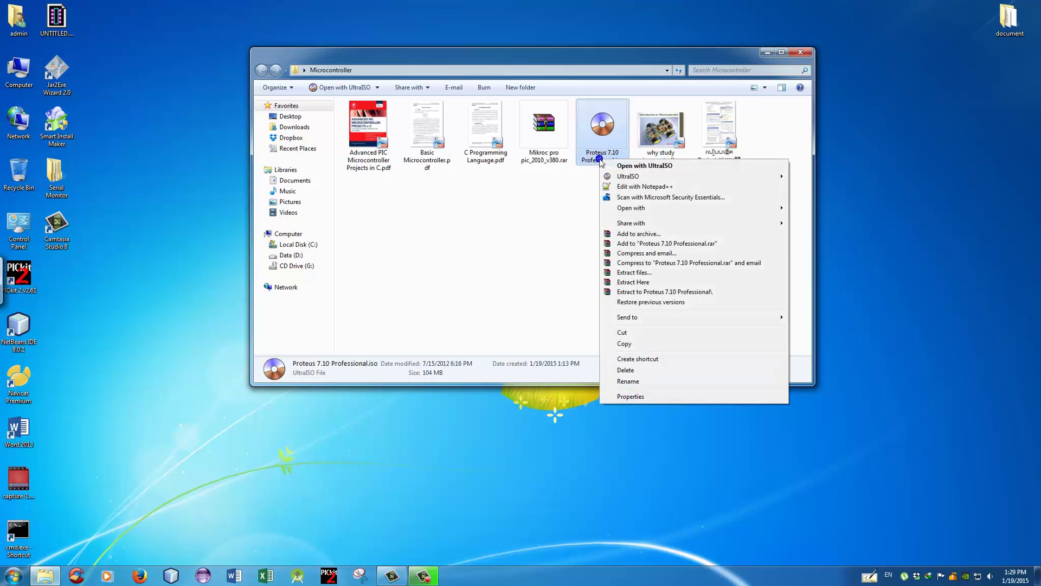
{"action": "left_click", "coordinate": [632, 292]}
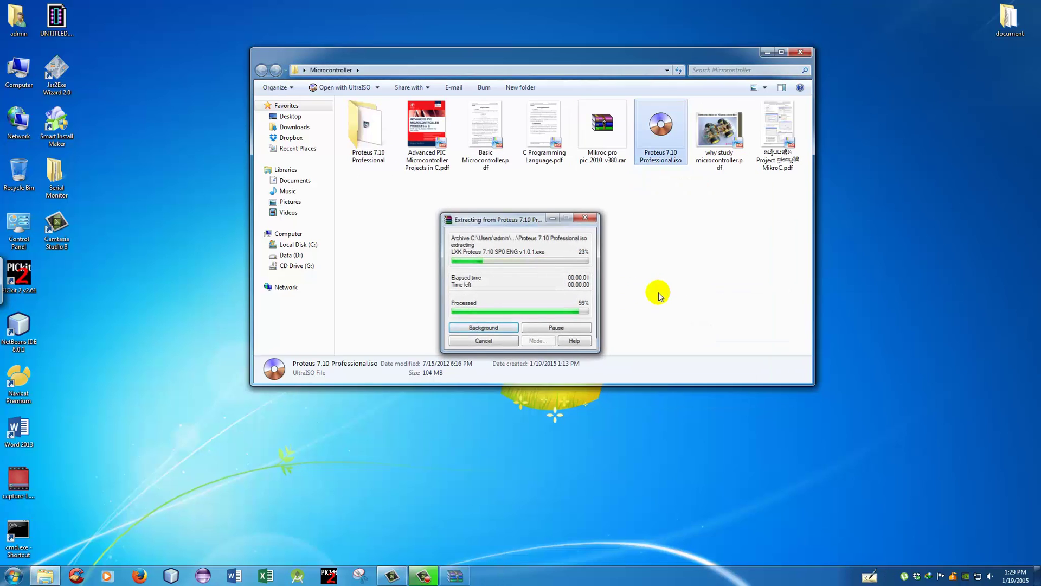
{"action": "double_click", "coordinate": [379, 156]}
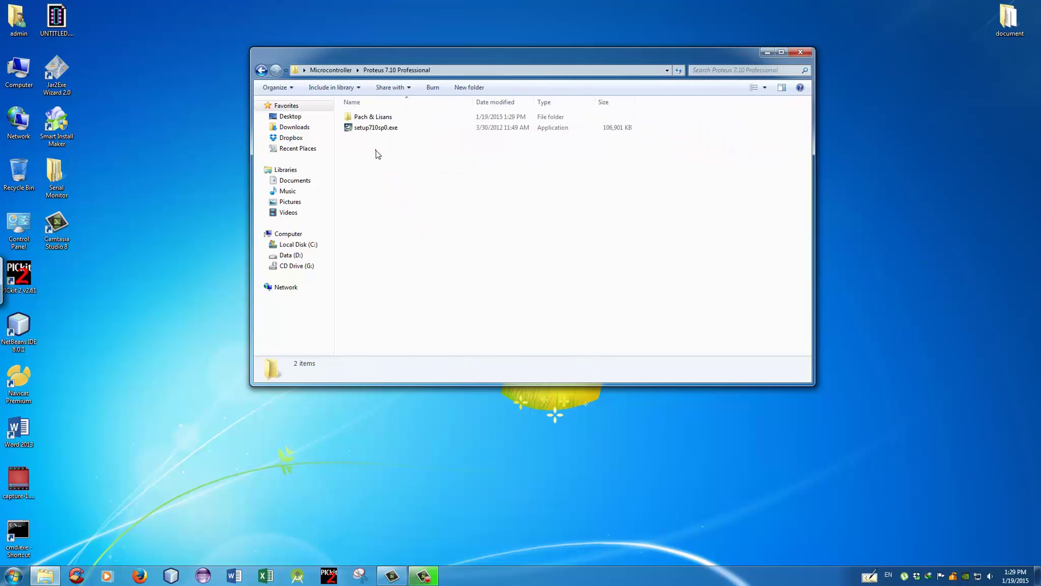
{"action": "left_click", "coordinate": [380, 128]}
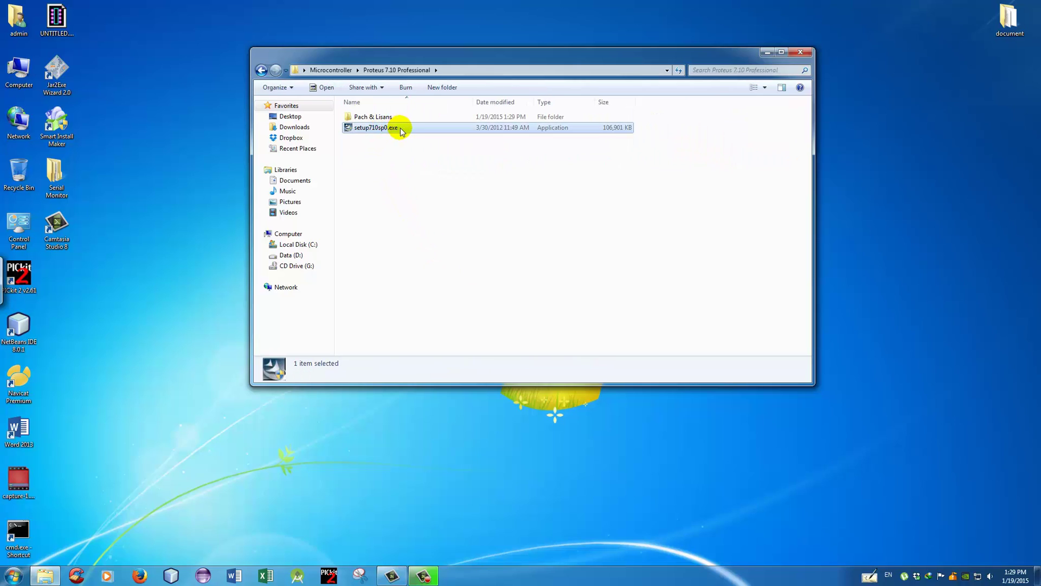
{"action": "left_click", "coordinate": [655, 218]}
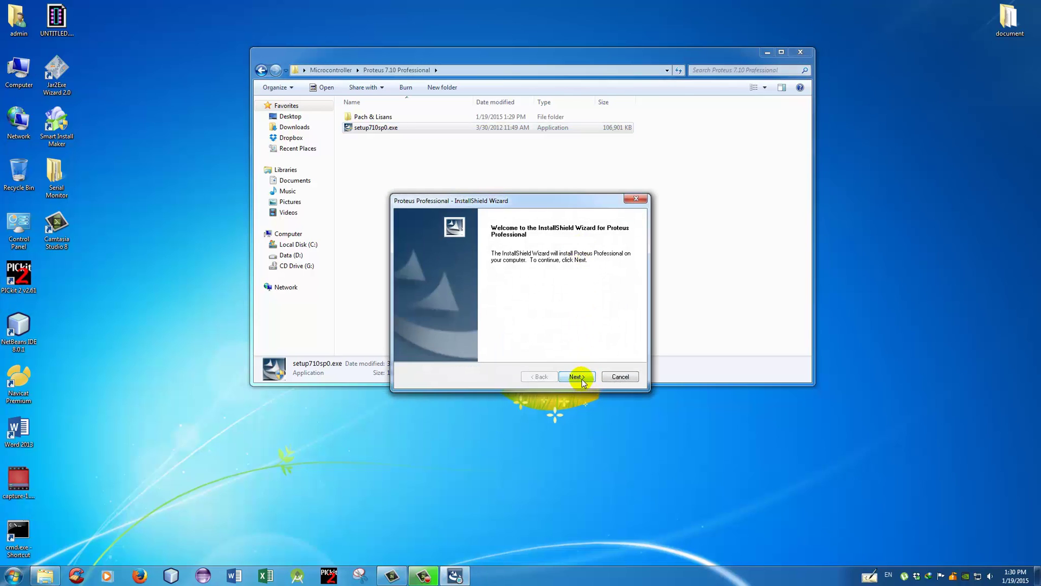
Accept the Proteus licence agreement, keep the locally installed licence key option, and proceed to the Licence Manager
{"action": "left_click", "coordinate": [577, 376]}
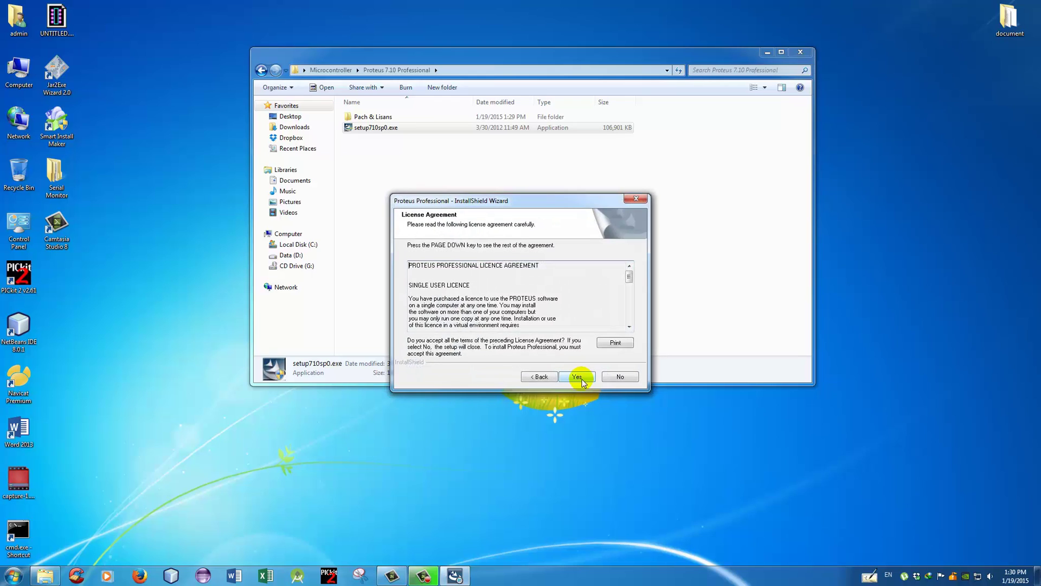
{"action": "left_click", "coordinate": [578, 376]}
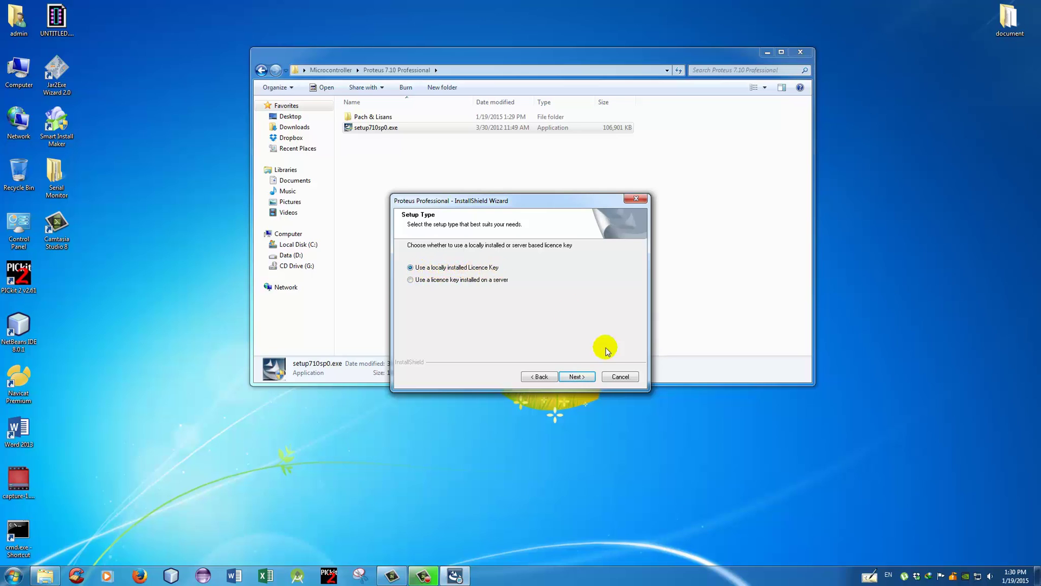
{"action": "left_click", "coordinate": [577, 374]}
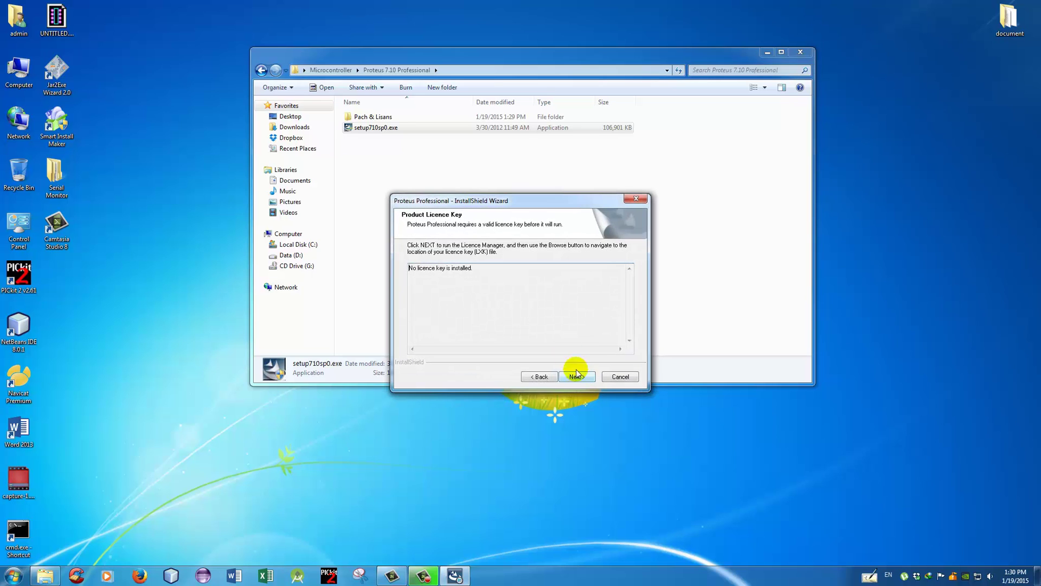
{"action": "left_click", "coordinate": [577, 378]}
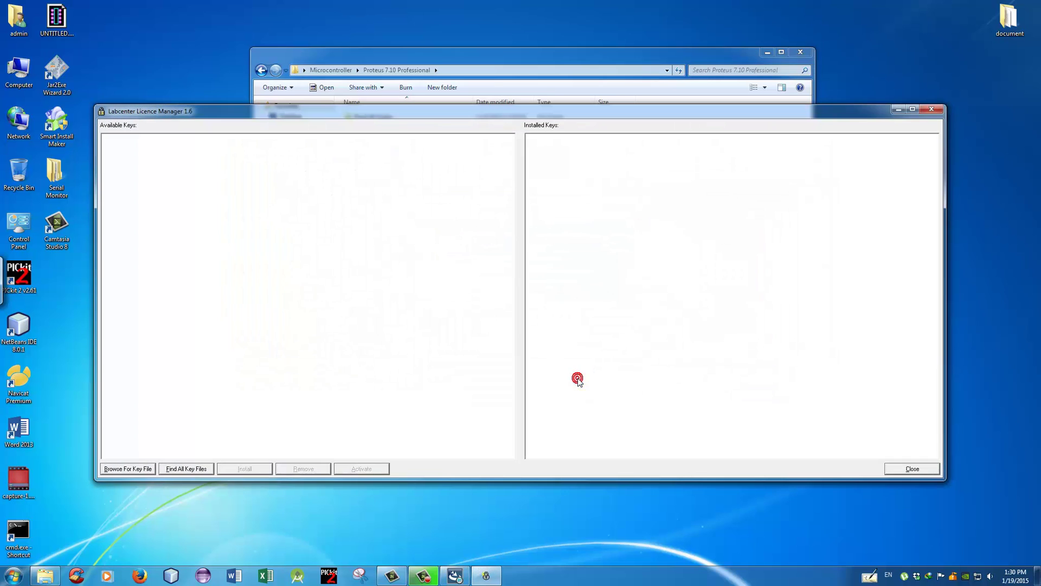
Bring the extracted files window forward and locate the LXK key file in the Pach & Lisans folder
{"action": "left_click", "coordinate": [480, 113]}
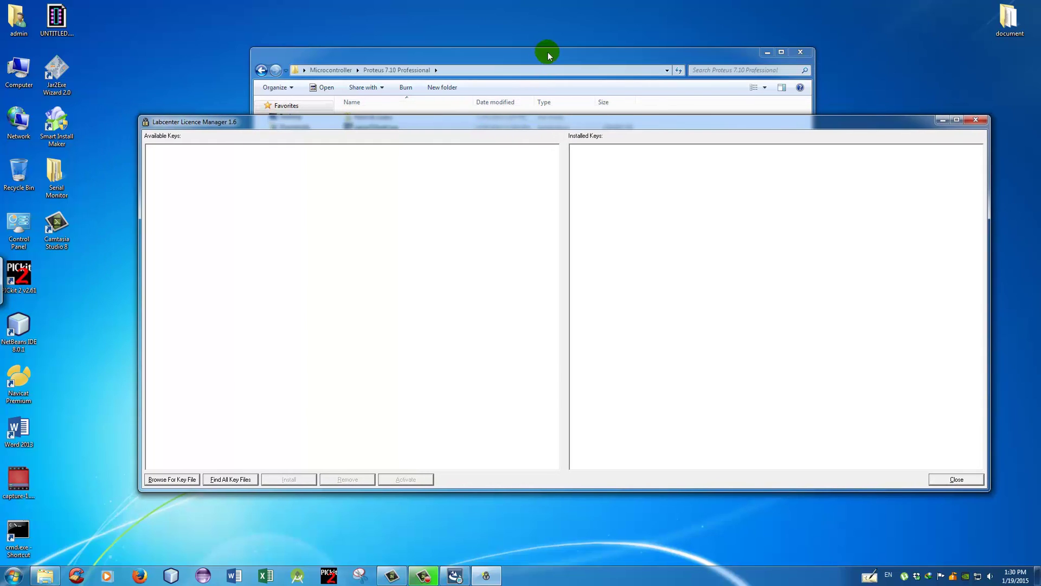
{"action": "left_click_drag", "start_coordinate": [548, 52], "coordinate": [563, 38]}
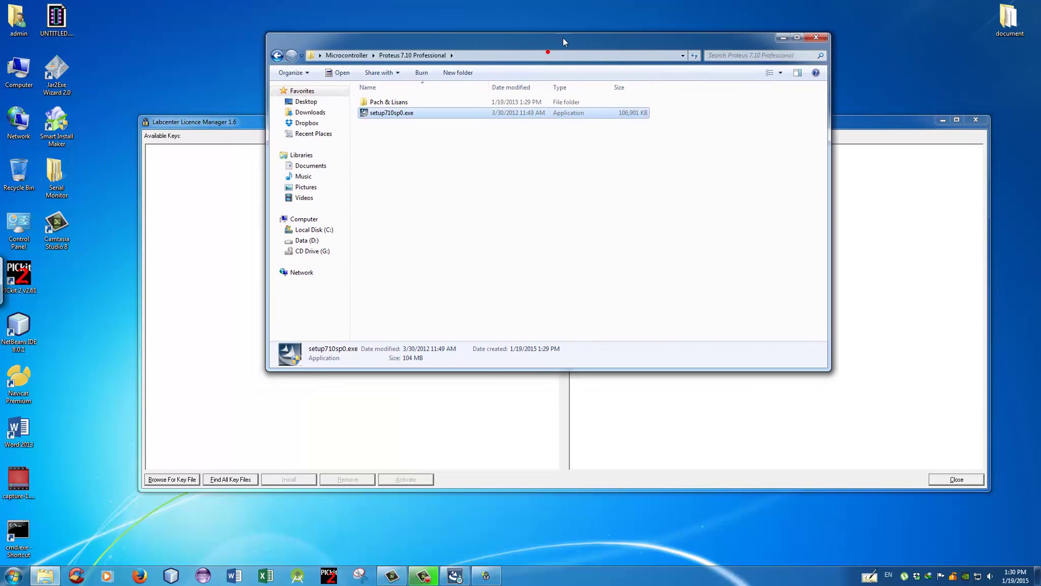
{"action": "left_click", "coordinate": [396, 102]}
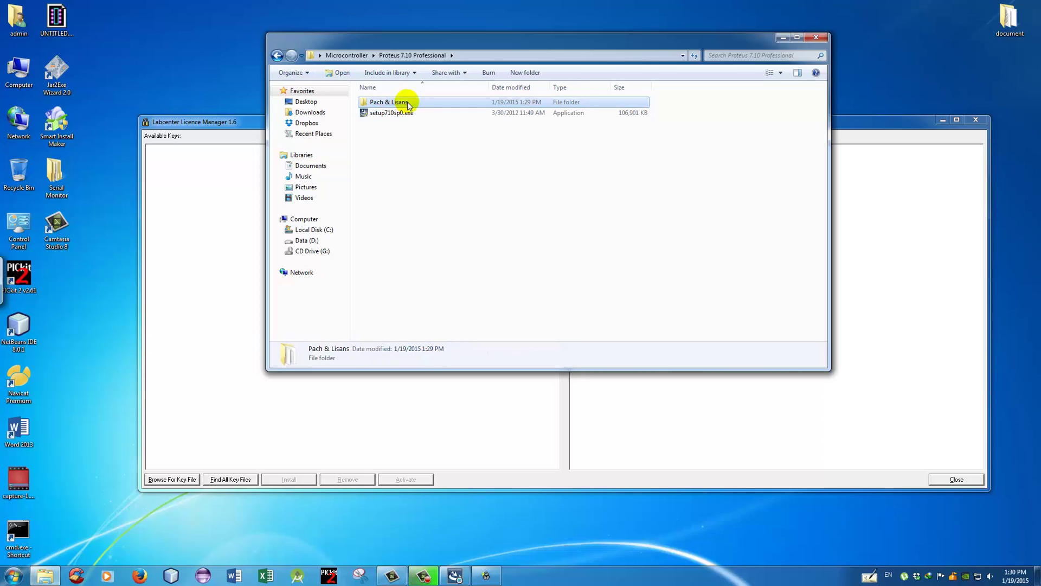
{"action": "double_click", "coordinate": [408, 105]}
{"action": "left_click", "coordinate": [430, 104]}
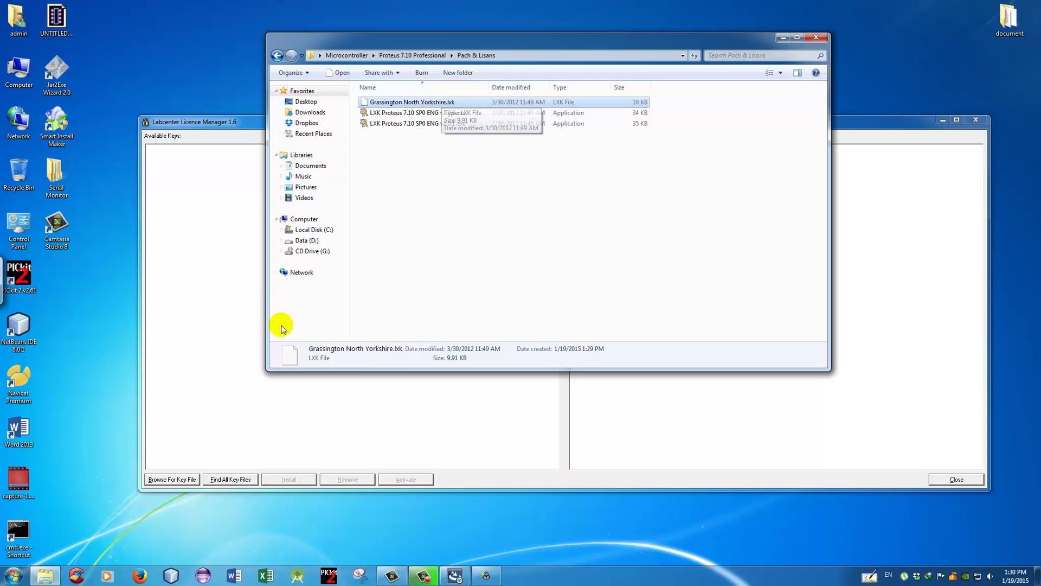
Load the LXK key file from Desktop > Microcontroller > Proteus 7.10 Professional > Pach & Lisans into the Licence Manager
{"action": "left_click", "coordinate": [179, 481]}
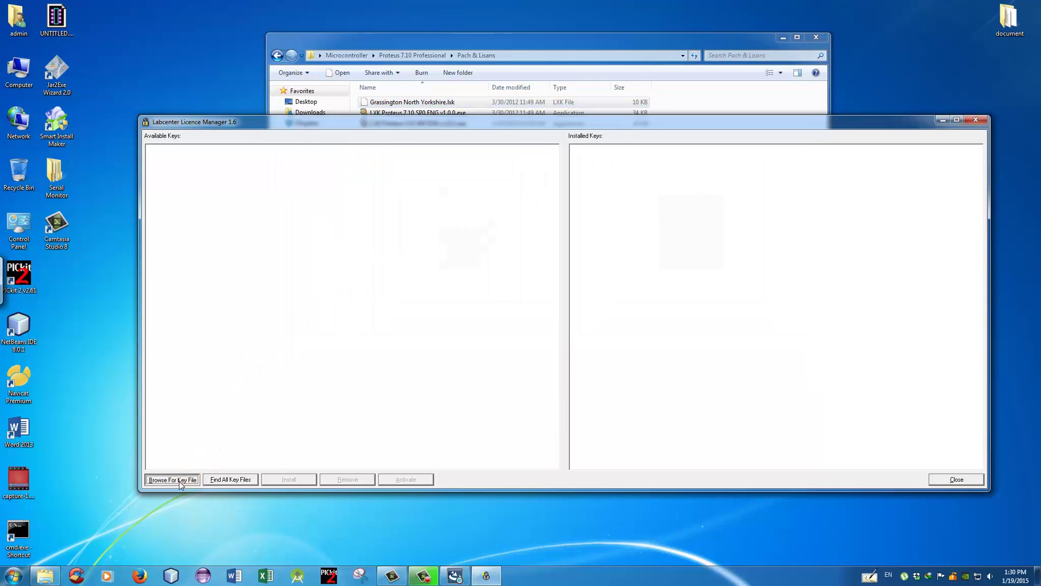
{"action": "left_click", "coordinate": [179, 481]}
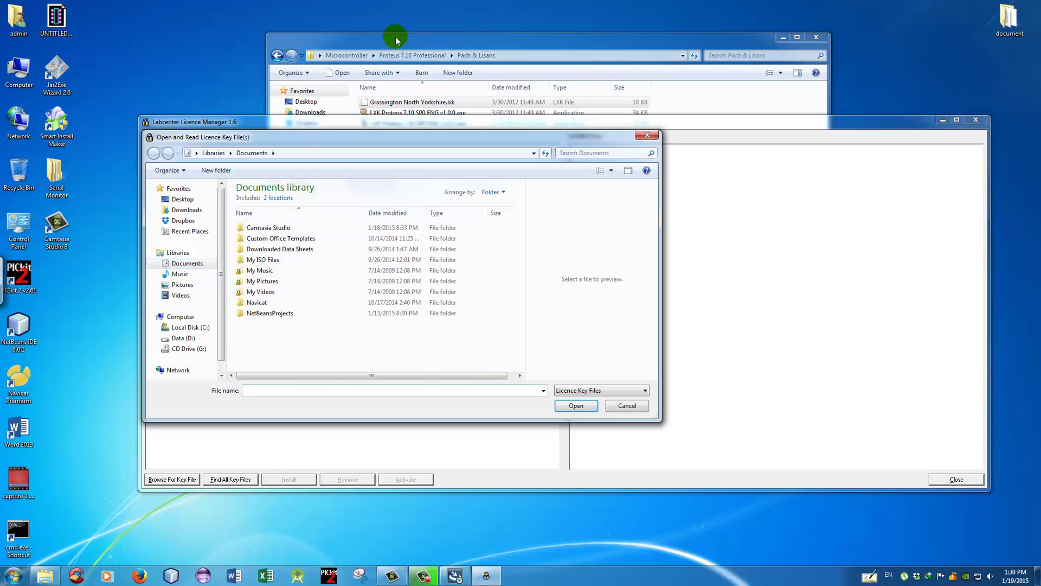
{"action": "left_click_drag", "start_coordinate": [397, 36], "coordinate": [410, 33]}
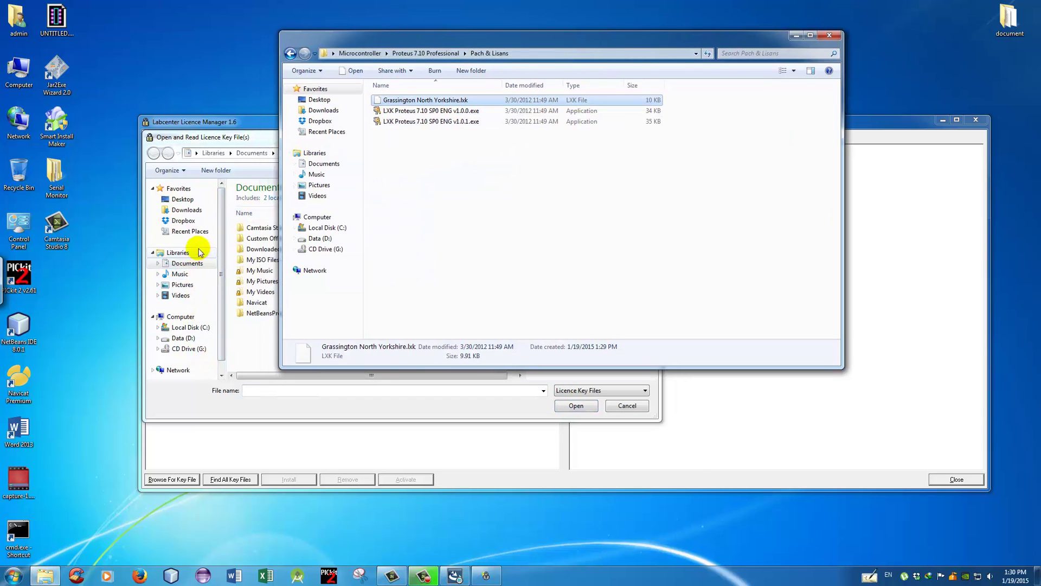
{"action": "left_click", "coordinate": [195, 198]}
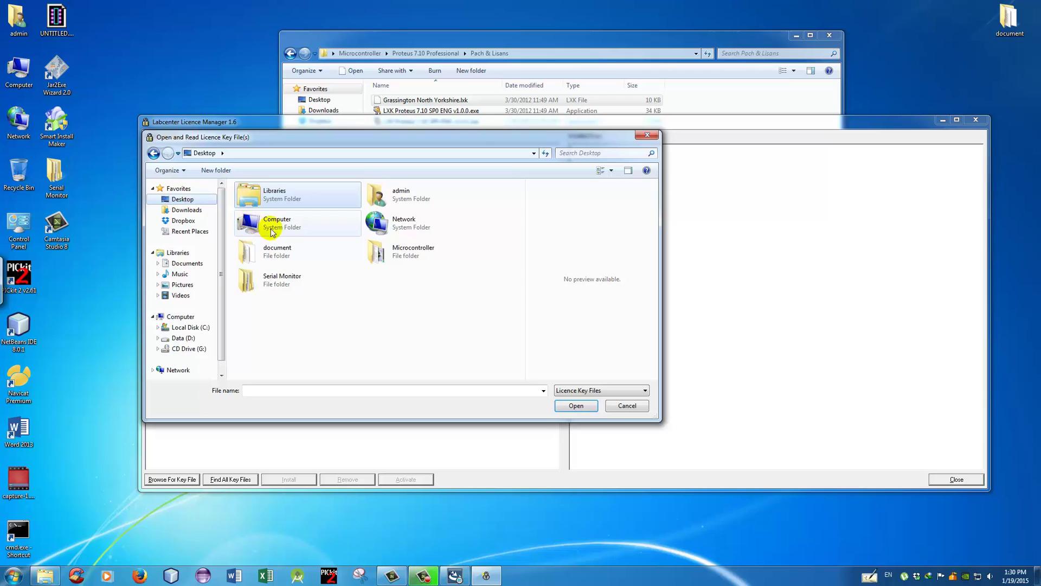
{"action": "left_click", "coordinate": [399, 260]}
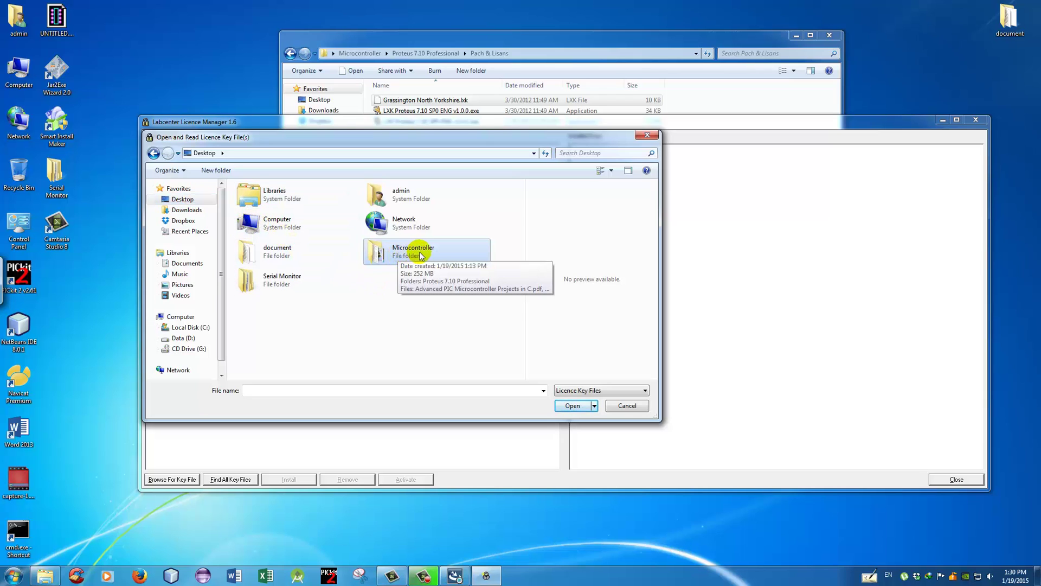
{"action": "double_click", "coordinate": [422, 255]}
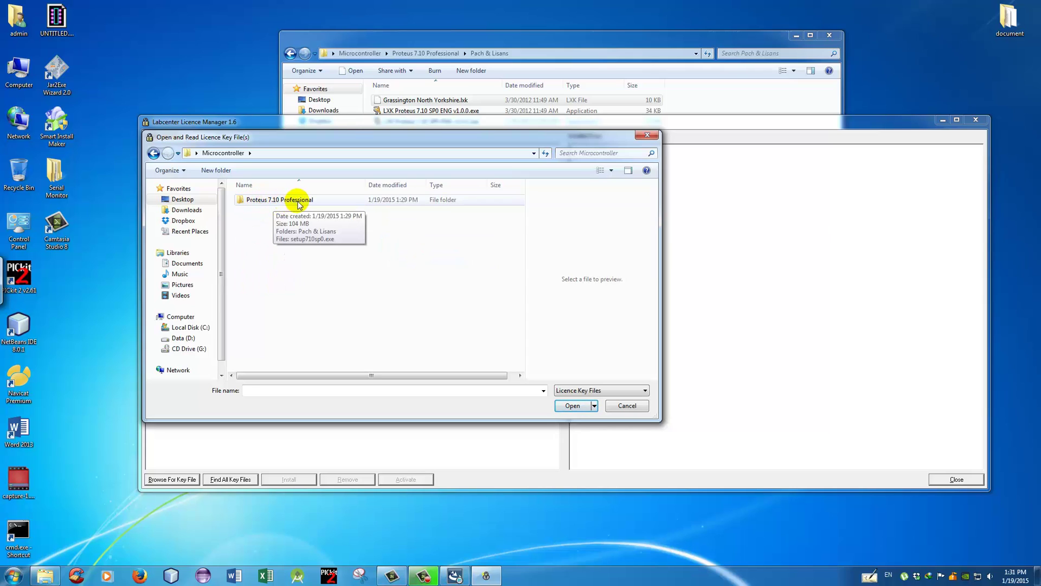
{"action": "double_click", "coordinate": [298, 202]}
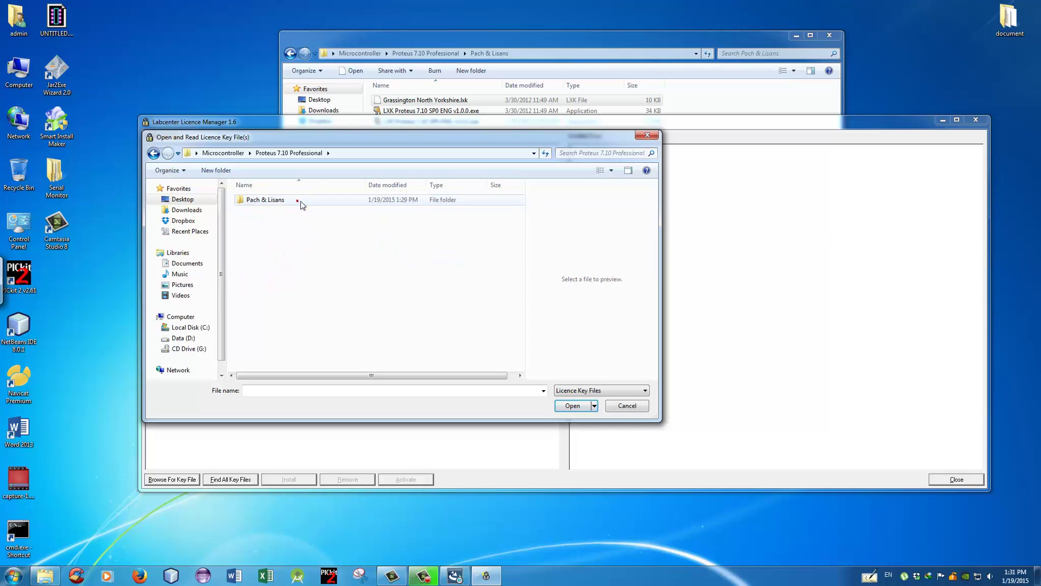
{"action": "double_click", "coordinate": [264, 202]}
{"action": "left_click", "coordinate": [259, 200]}
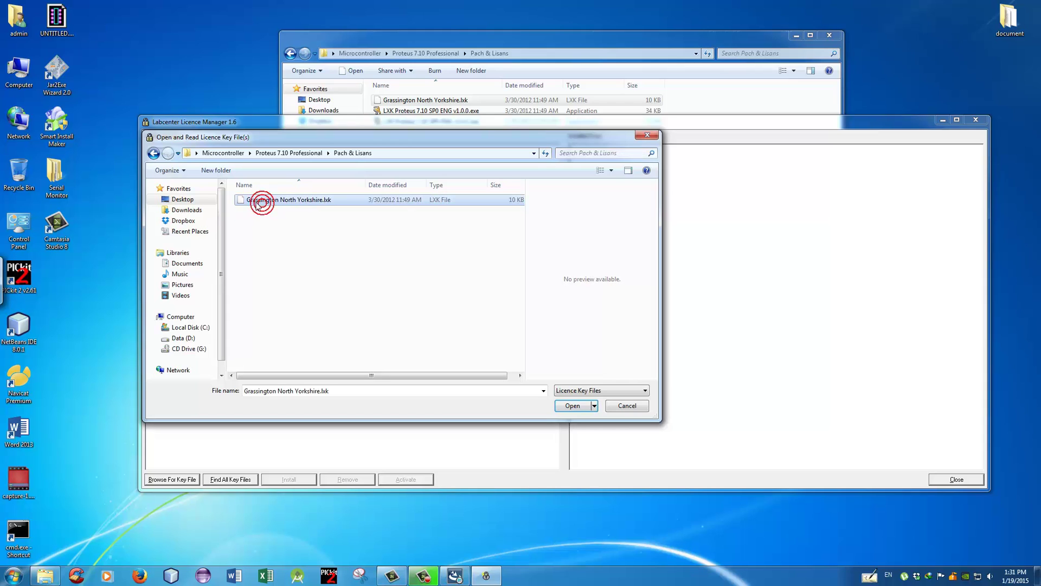
{"action": "left_click", "coordinate": [575, 407]}
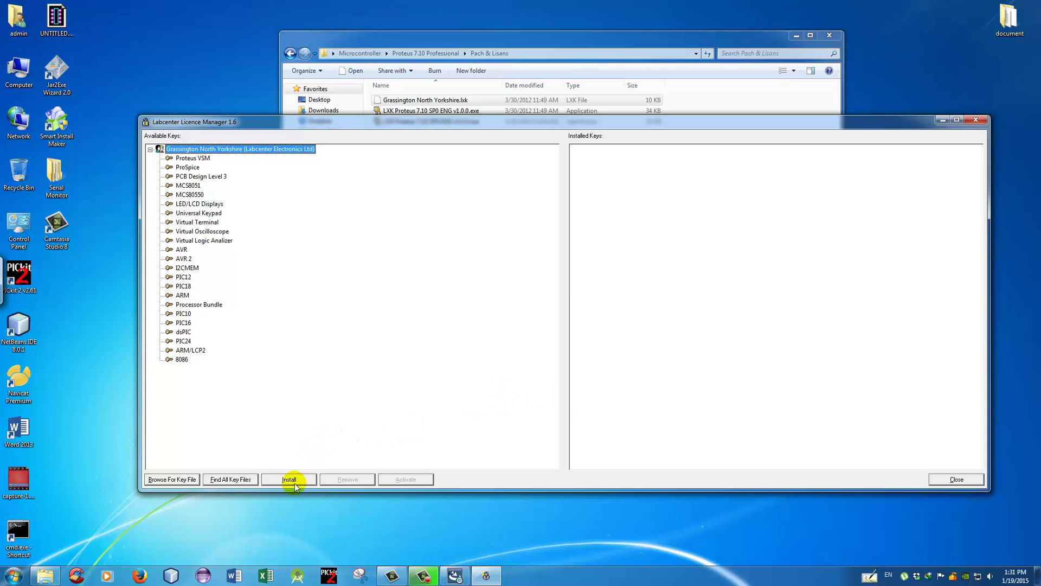
Install the loaded customer key with all its product keys and close the Licence Manager
{"action": "left_click", "coordinate": [290, 480]}
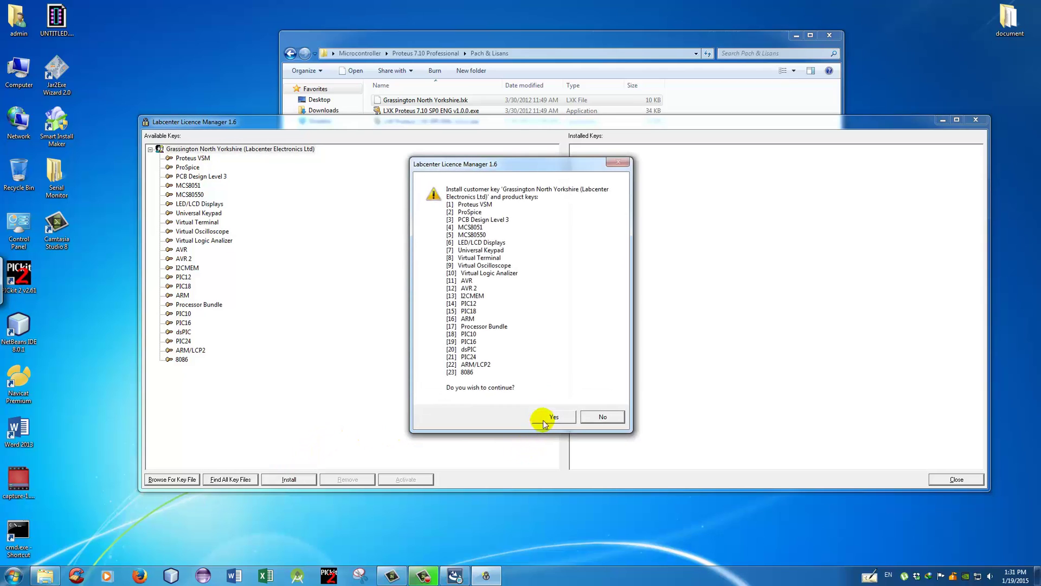
{"action": "left_click", "coordinate": [549, 416]}
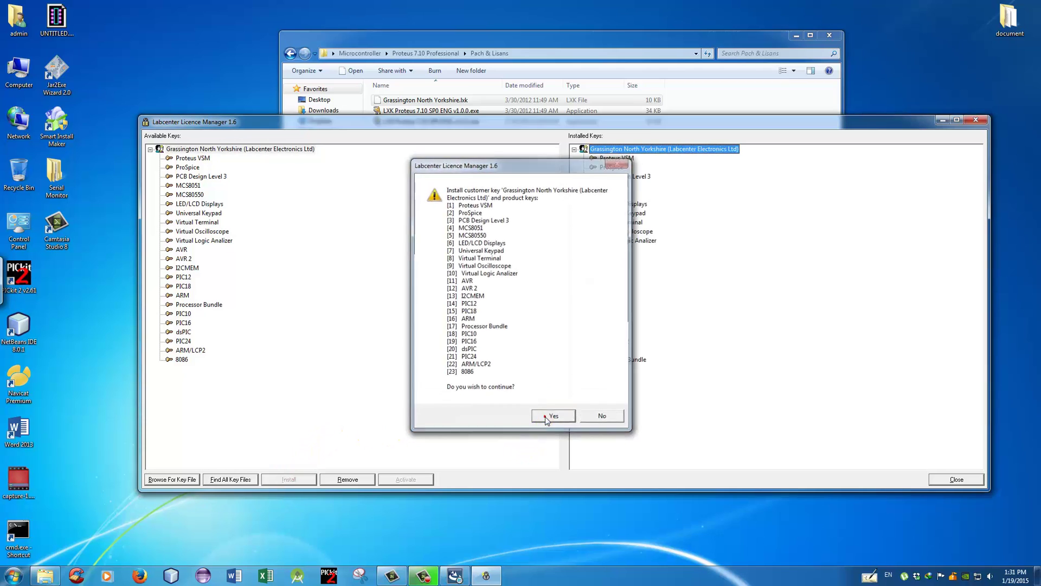
{"action": "left_click", "coordinate": [957, 480]}
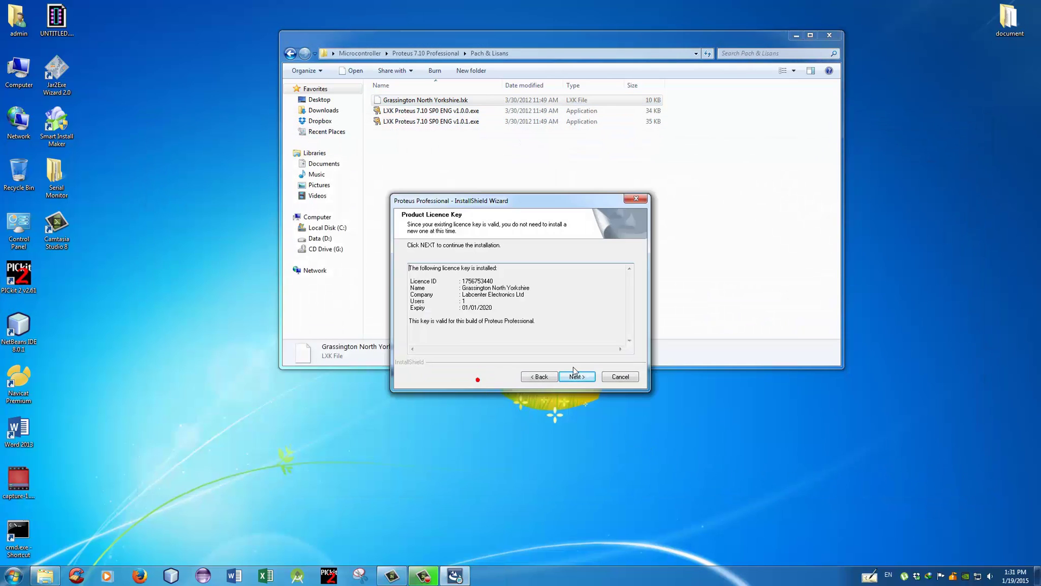
Continue the Proteus installation with the default destination folder and the Proteus 7 Professional program folder
{"action": "left_click", "coordinate": [577, 375]}
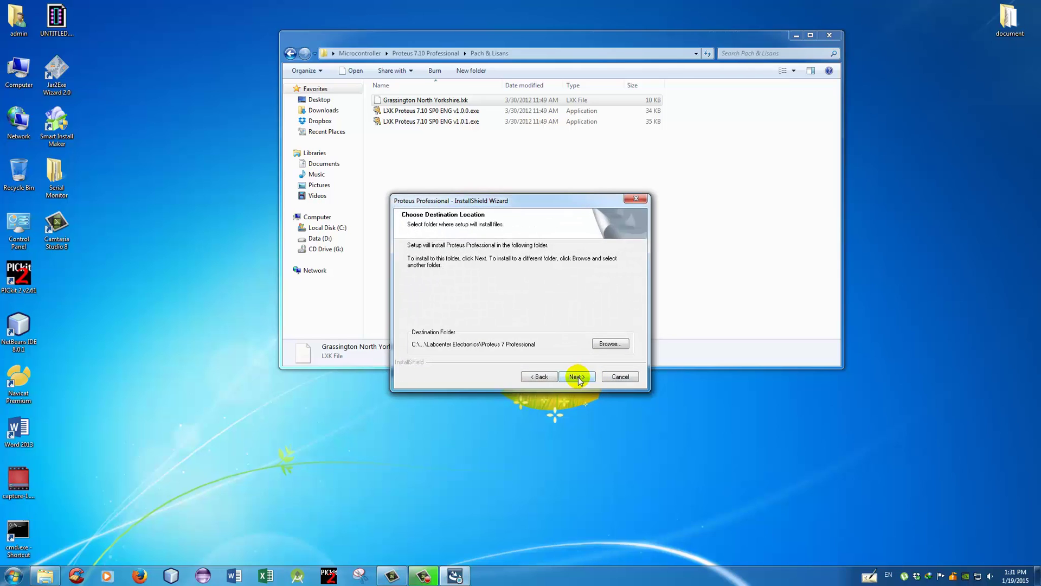
{"action": "left_click", "coordinate": [578, 376]}
{"action": "left_click", "coordinate": [580, 377]}
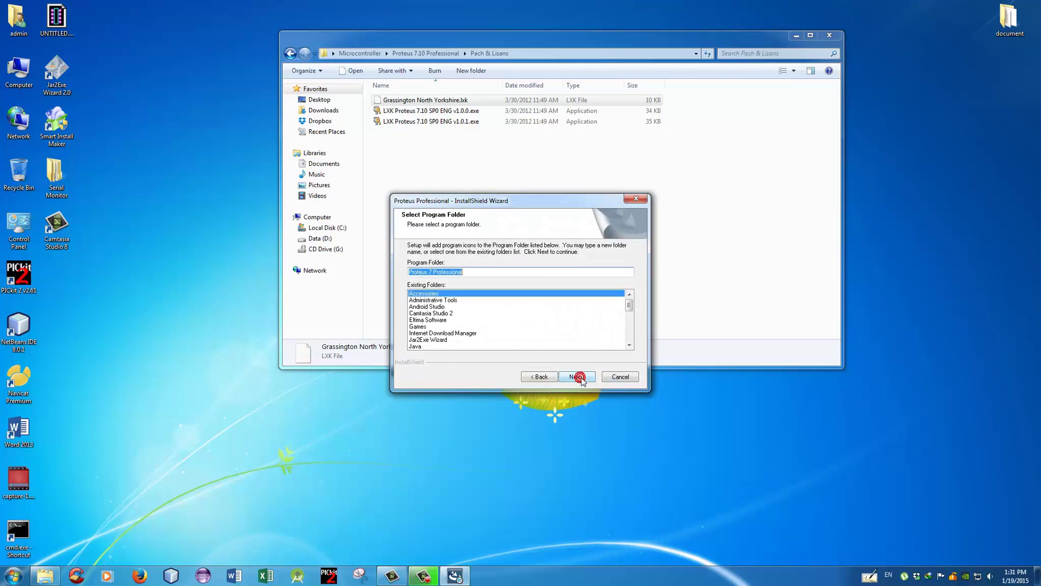
{"action": "left_click", "coordinate": [576, 377]}
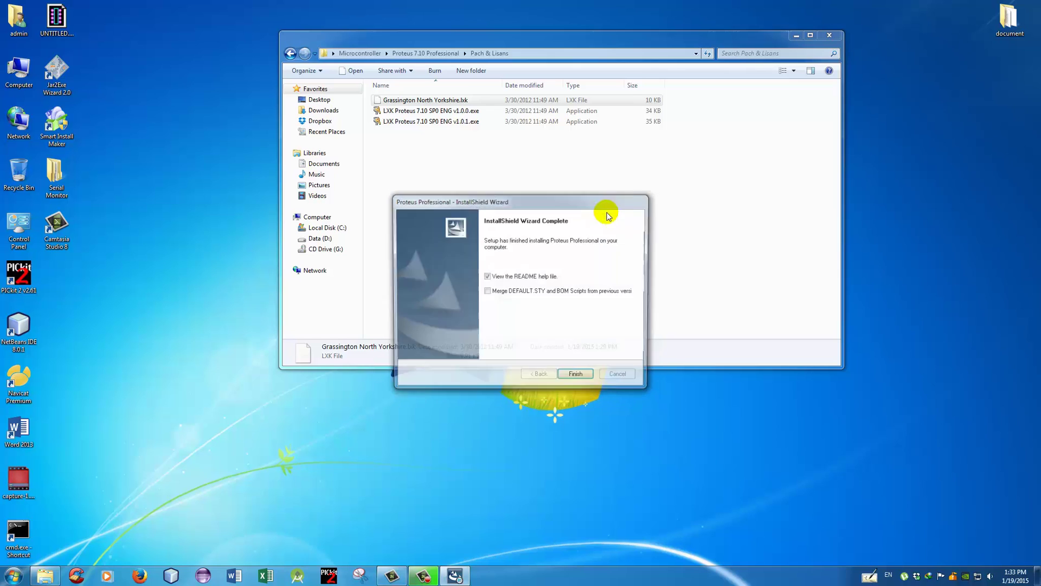
Finish the installation wizard with the README option kept and close the release notes
{"action": "left_click", "coordinate": [577, 376]}
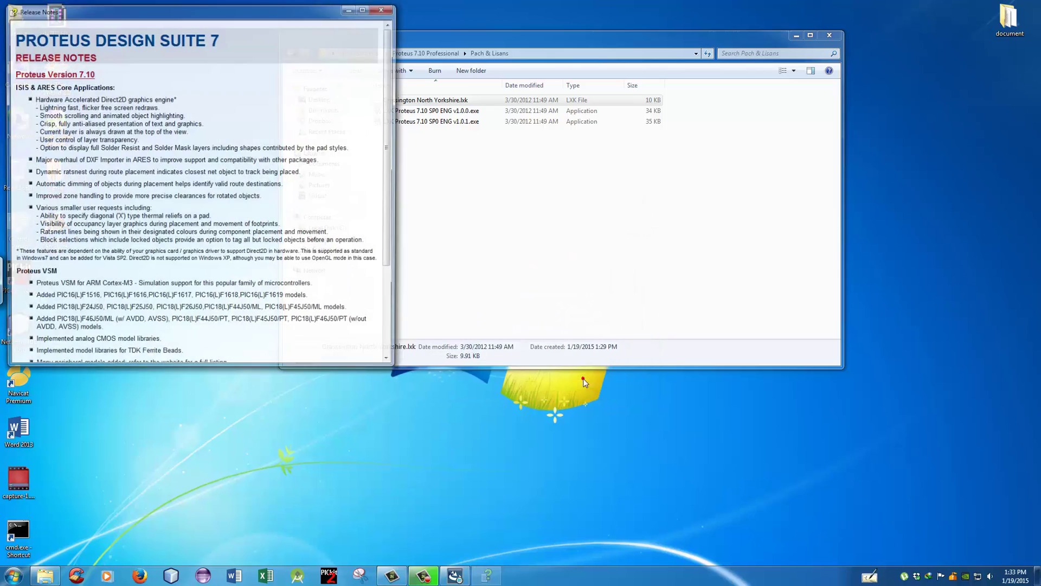
{"action": "left_click", "coordinate": [386, 8]}
{"action": "left_click", "coordinate": [443, 169]}
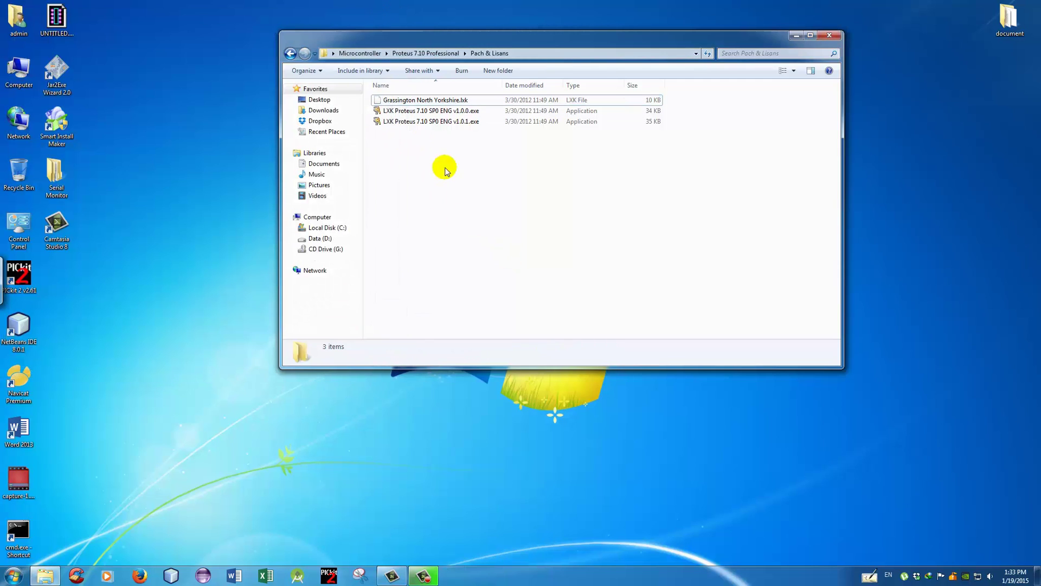
Run LXK Proteus 7.10 SP0 ENG v1.0.1.exe from the Pach & Lisans folder with administrator rights
{"action": "left_click", "coordinate": [441, 121]}
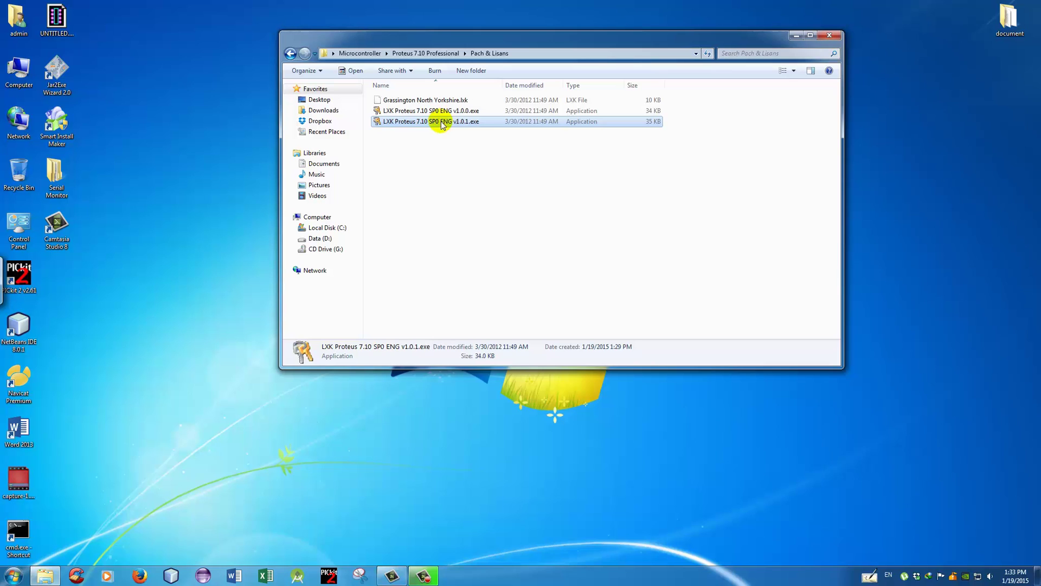
{"action": "right_click", "coordinate": [441, 121]}
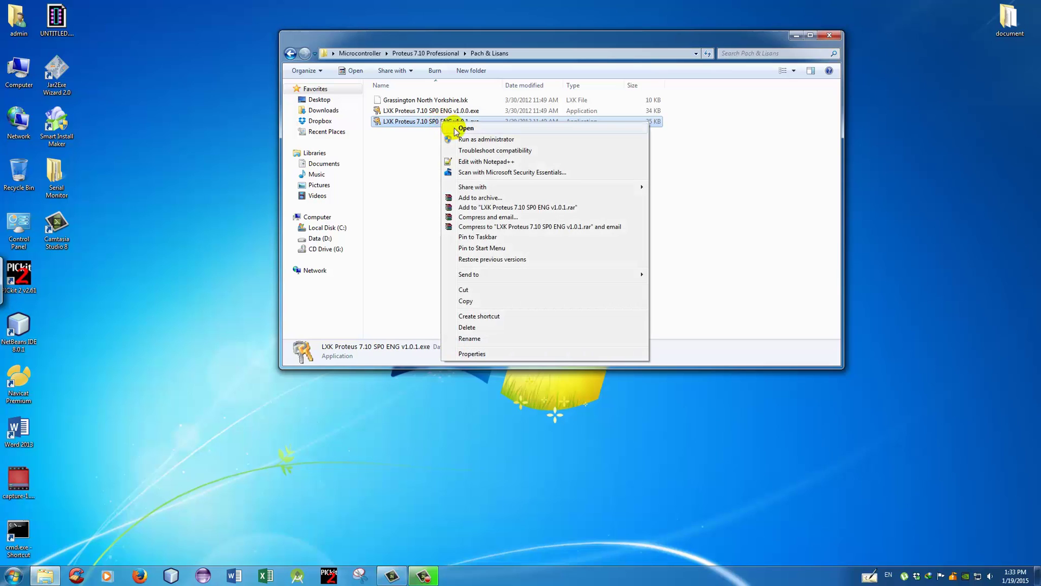
{"action": "left_click", "coordinate": [519, 140]}
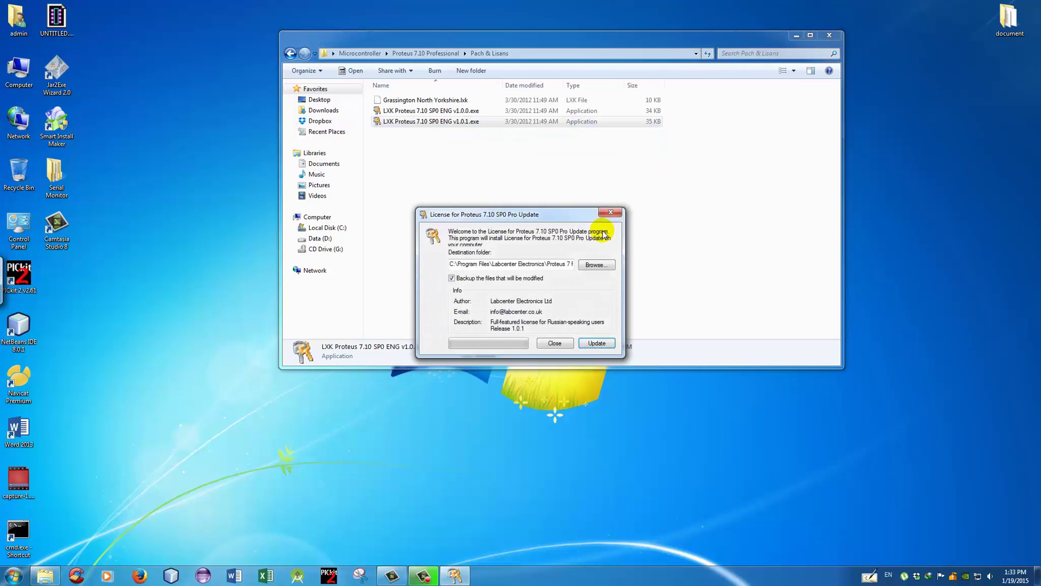
{"action": "left_click_drag", "start_coordinate": [567, 217], "coordinate": [568, 204]}
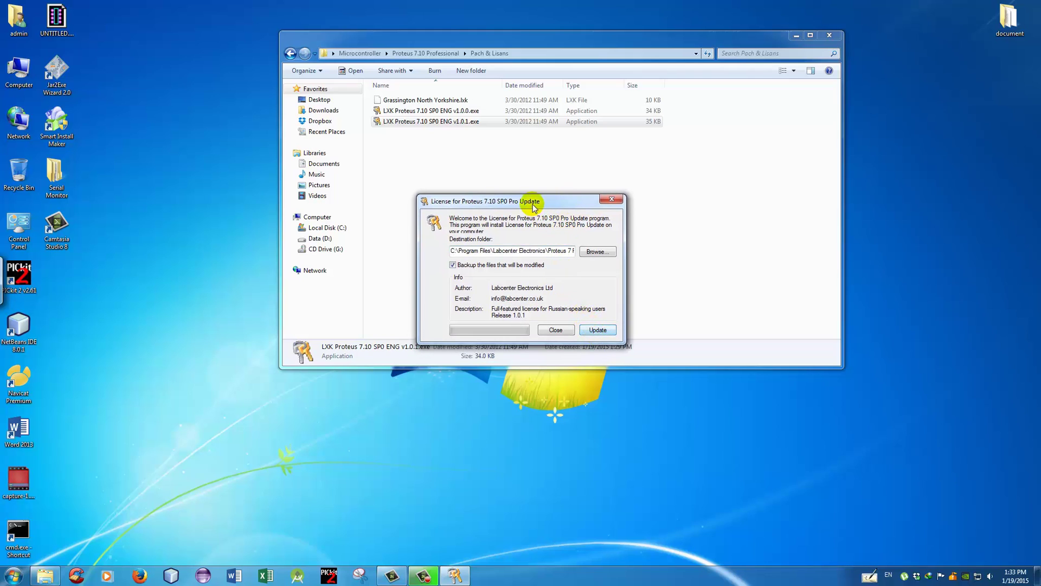
{"action": "left_click_drag", "start_coordinate": [532, 203], "coordinate": [601, 204]}
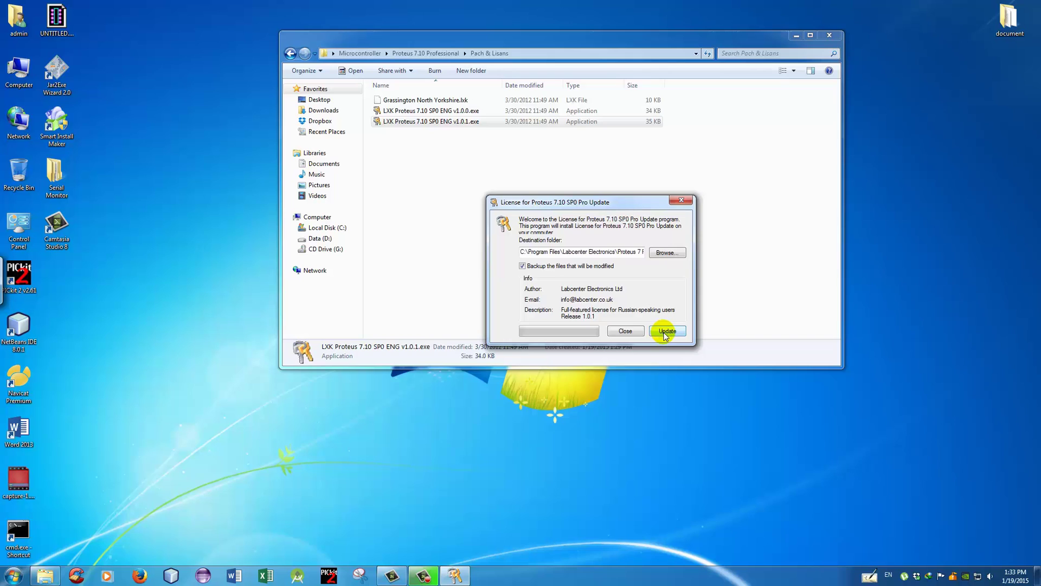
Open the computer's system properties beside the licence updater to check the operating system type
{"action": "right_click", "coordinate": [190, 225]}
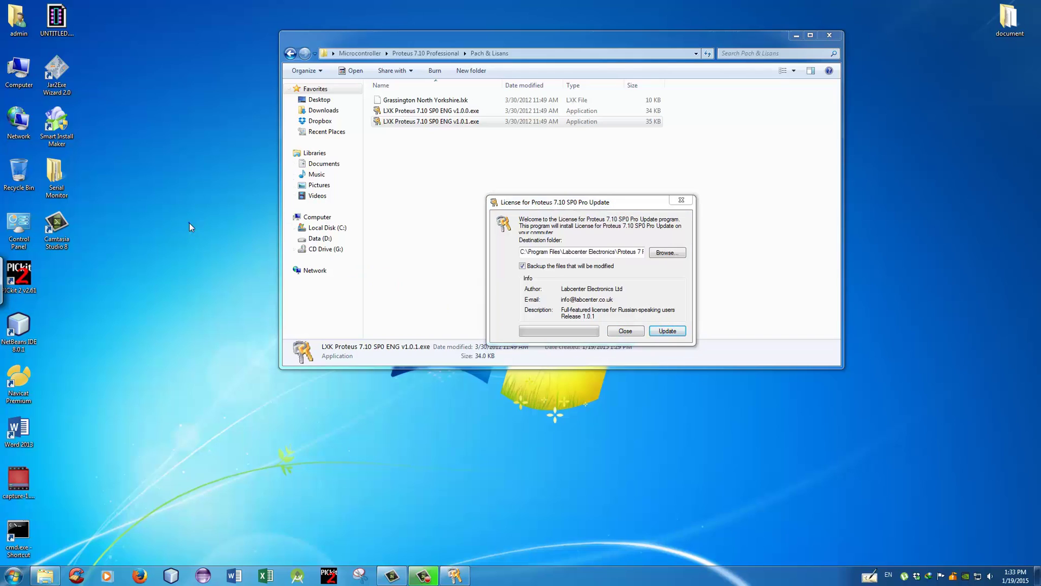
{"action": "left_click", "coordinate": [218, 253]}
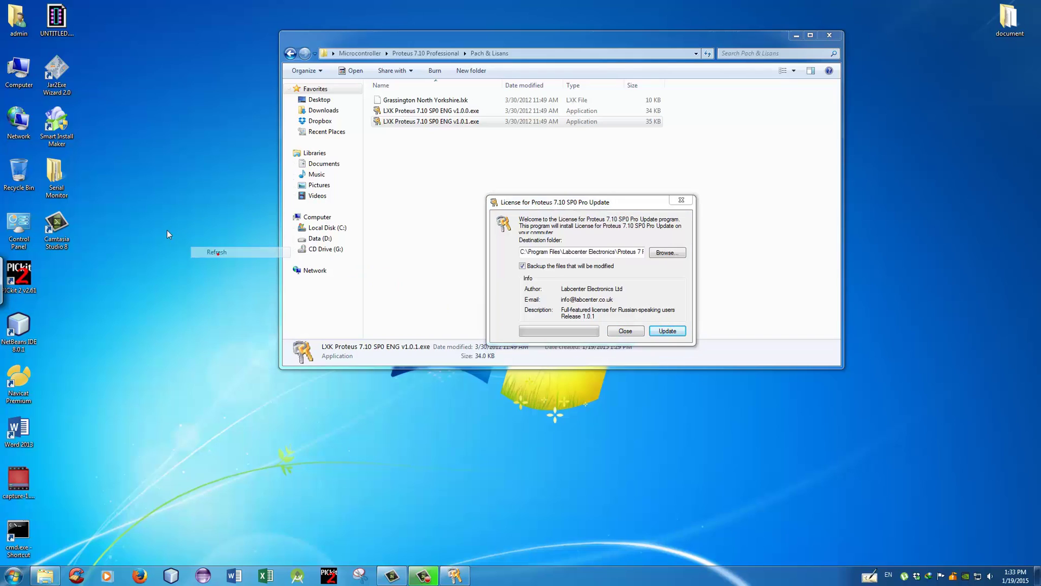
{"action": "right_click", "coordinate": [19, 72]}
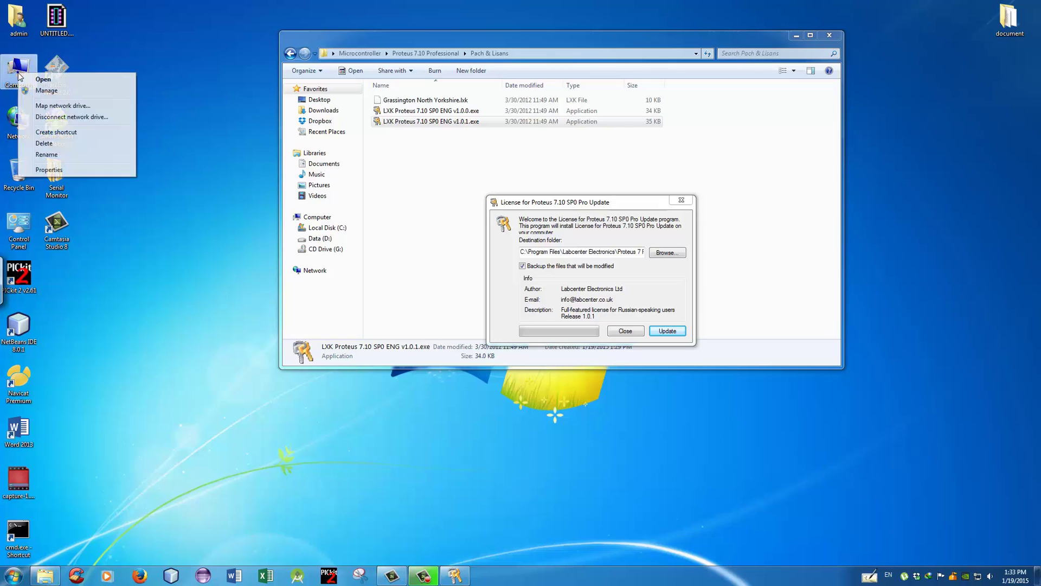
{"action": "left_click", "coordinate": [67, 170]}
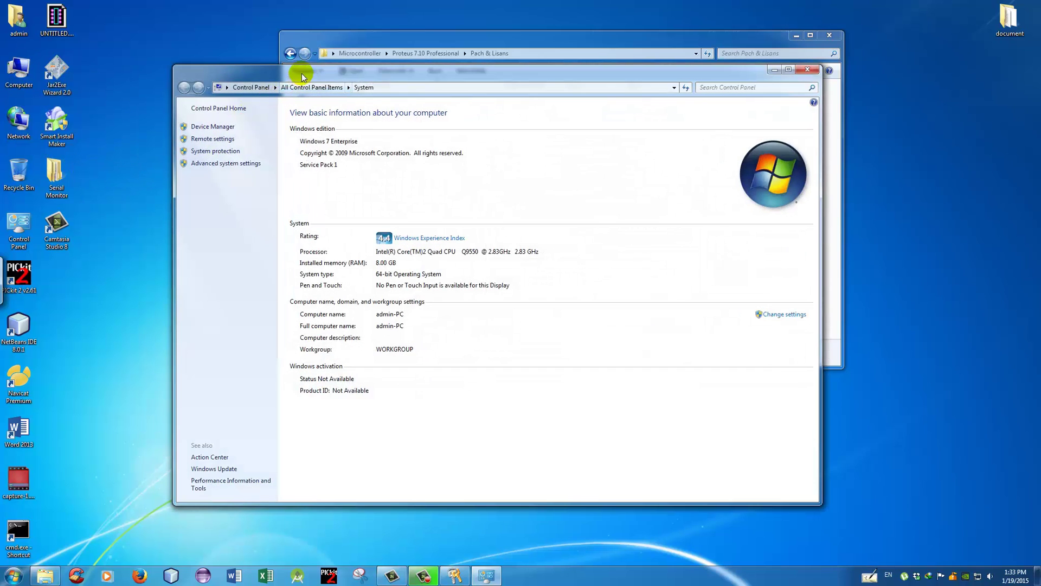
{"action": "left_click_drag", "start_coordinate": [246, 75], "coordinate": [0, 76]}
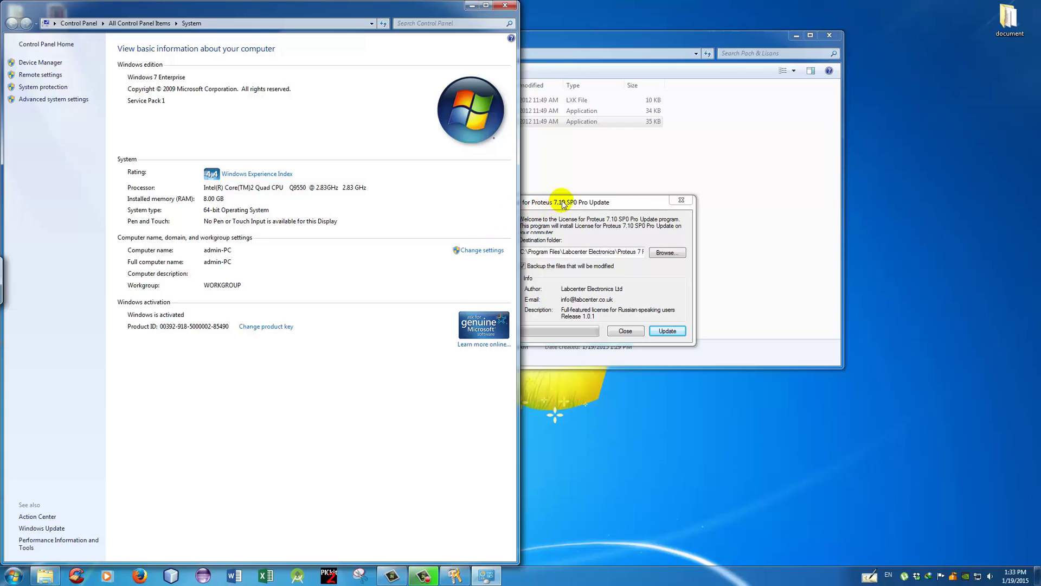
Install the licence update with the destination path changed to C:\Program Files (x86)\Labcenter Electronics, and close the open windows
{"action": "left_click_drag", "start_coordinate": [558, 202], "coordinate": [631, 191]}
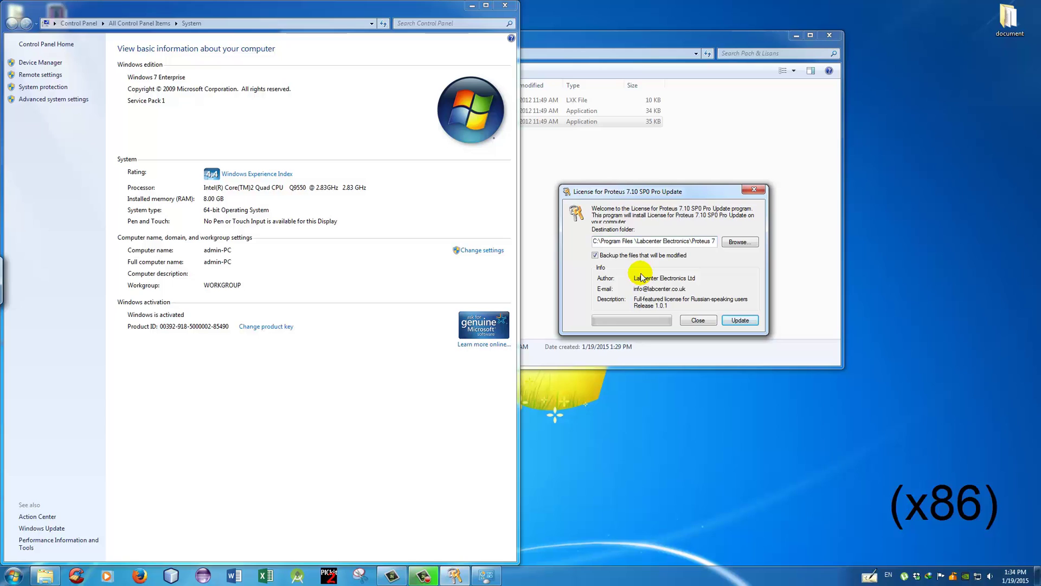
{"action": "type", "text": "(x86)"}
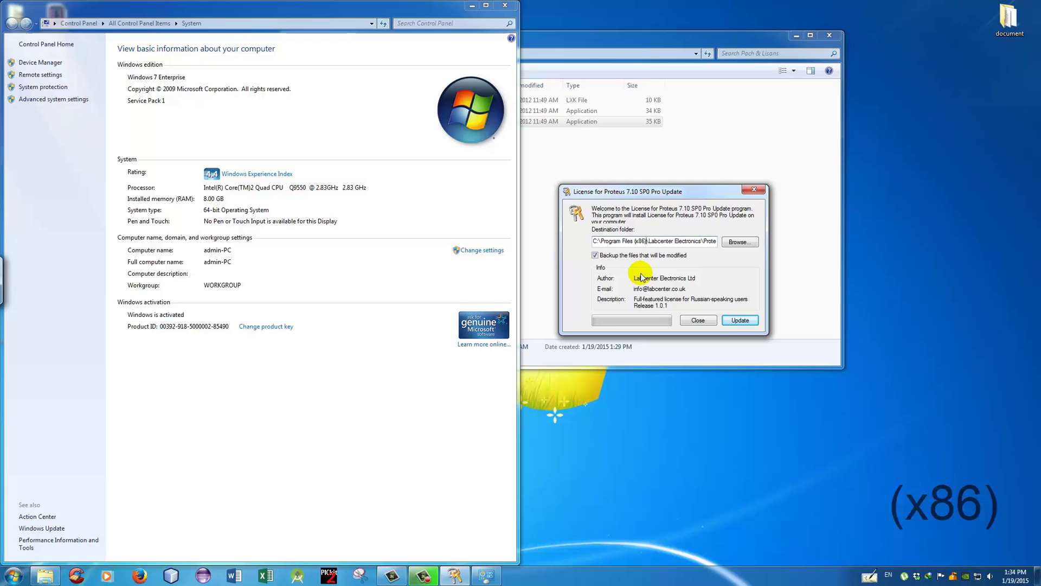
{"action": "left_click", "coordinate": [740, 321]}
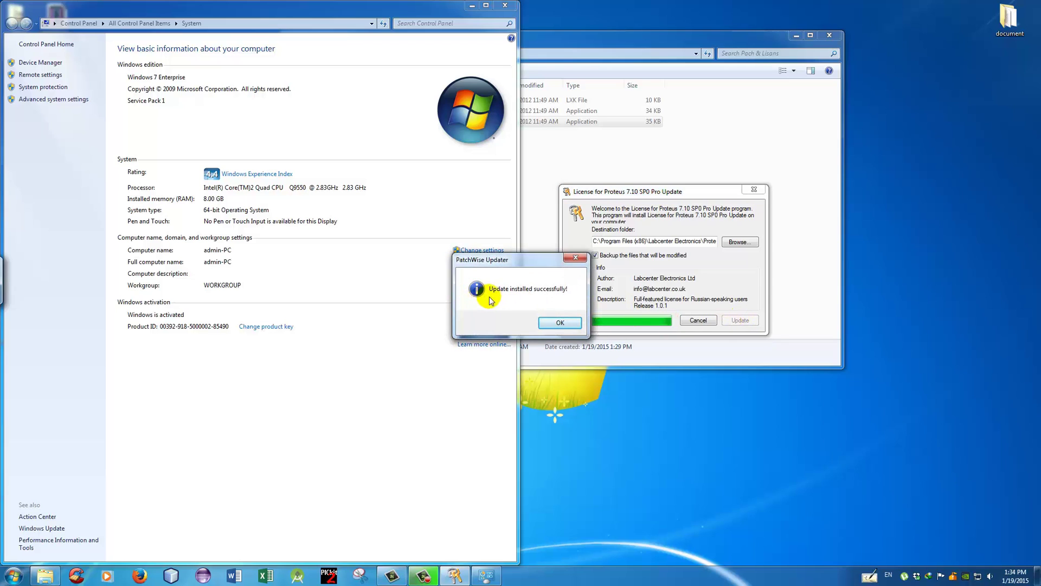
{"action": "left_click", "coordinate": [559, 323]}
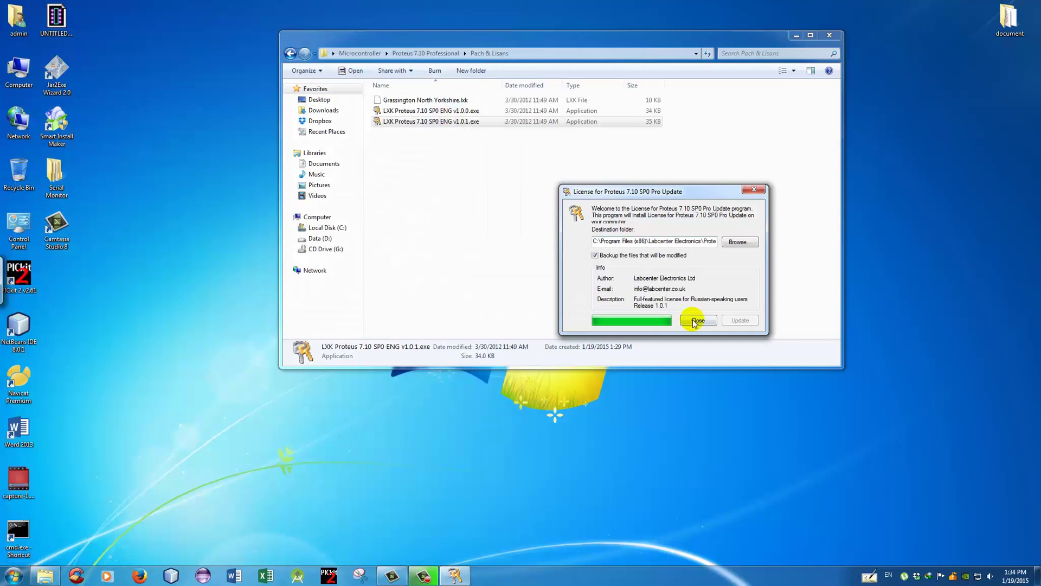
{"action": "left_click", "coordinate": [698, 320]}
{"action": "left_click", "coordinate": [832, 40]}
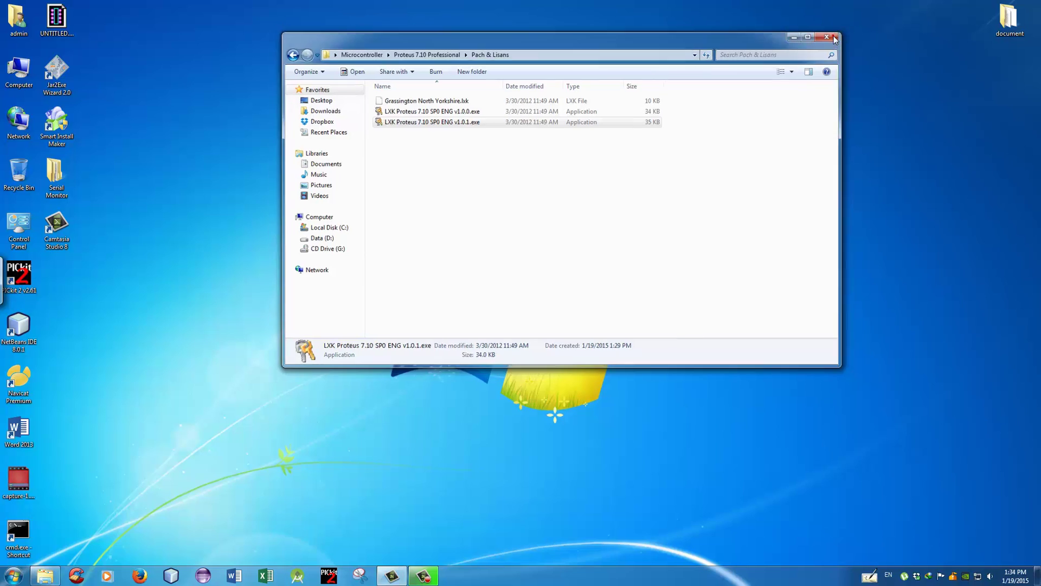
Create a desktop shortcut for ARES 7 Professional from the Proteus 7 Professional program folder
{"action": "left_click", "coordinate": [12, 574]}
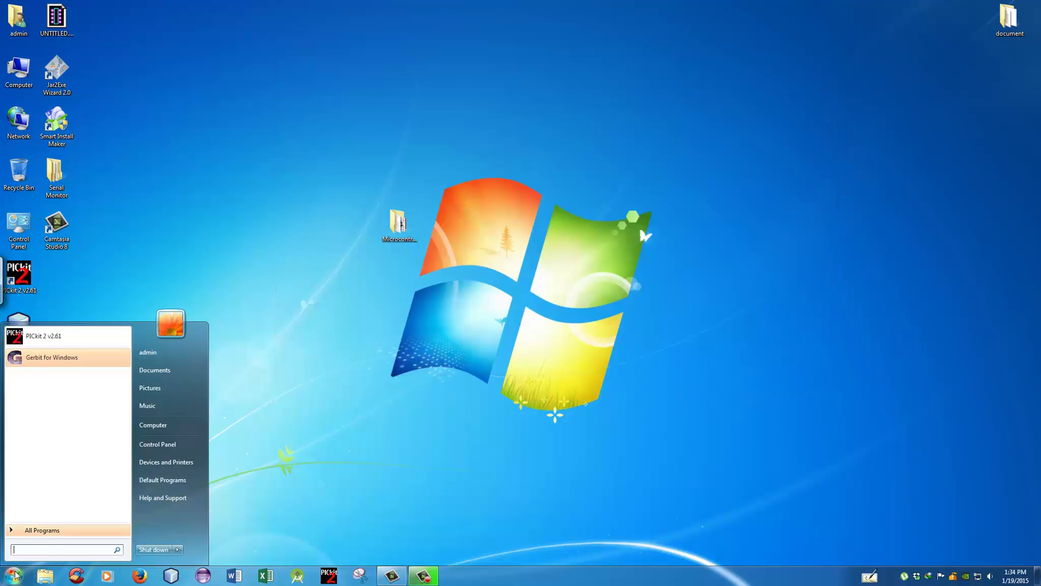
{"action": "left_click", "coordinate": [40, 530]}
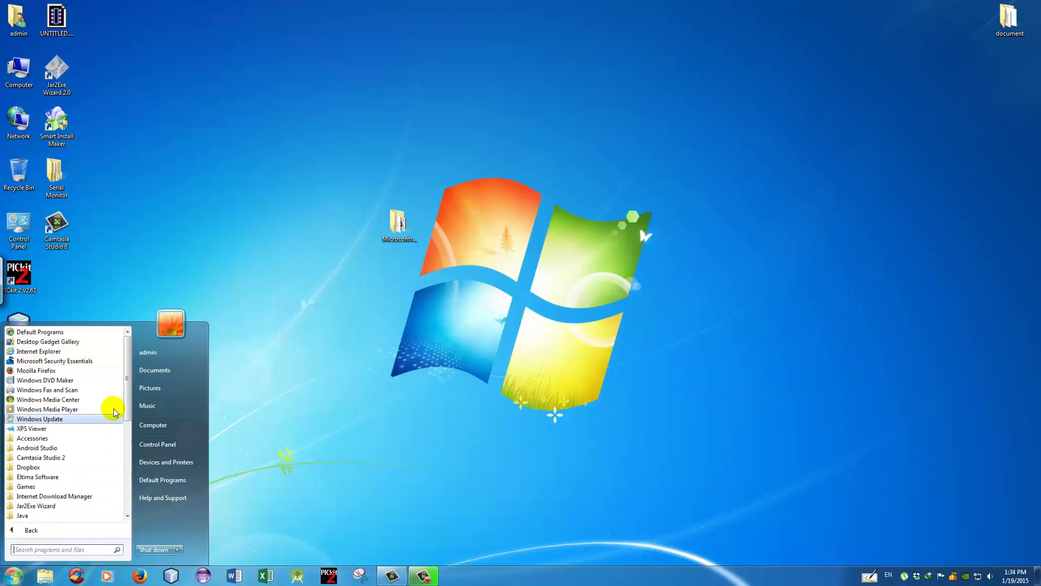
{"action": "left_click_drag", "start_coordinate": [121, 383], "coordinate": [128, 485]}
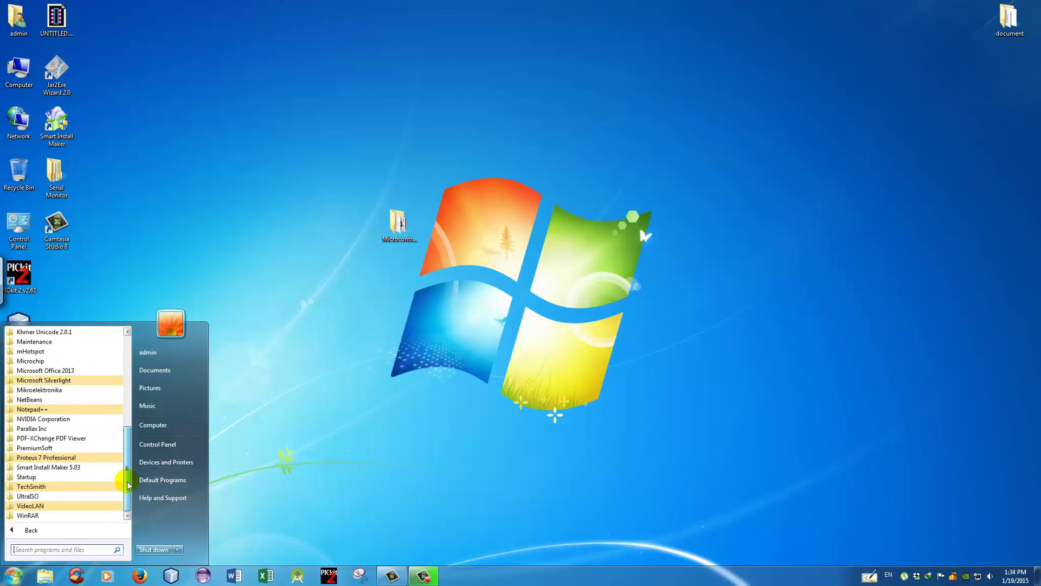
{"action": "left_click", "coordinate": [53, 458]}
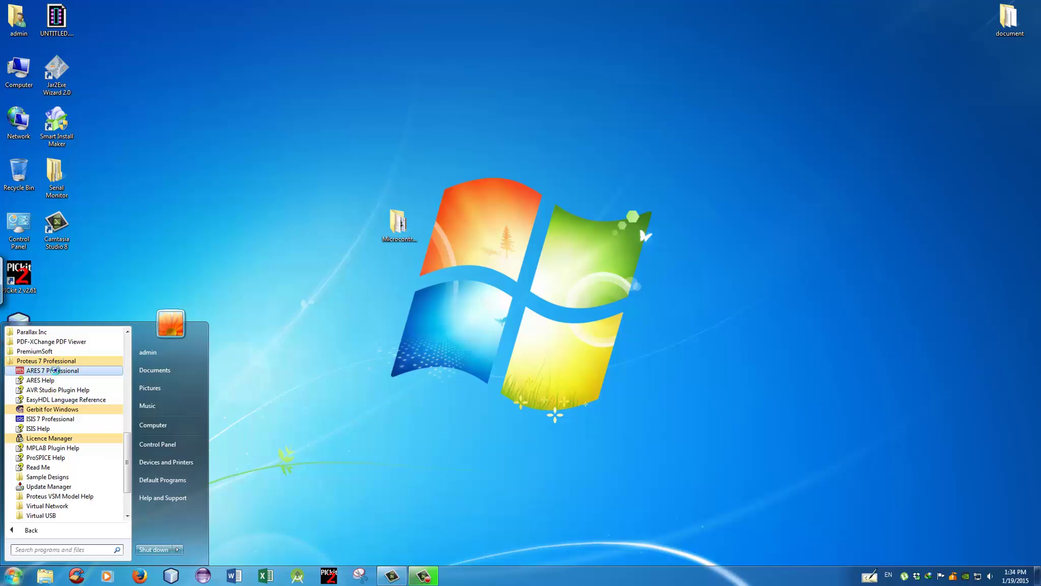
{"action": "right_click", "coordinate": [54, 369]}
{"action": "mouse_move", "coordinate": [205, 295]}
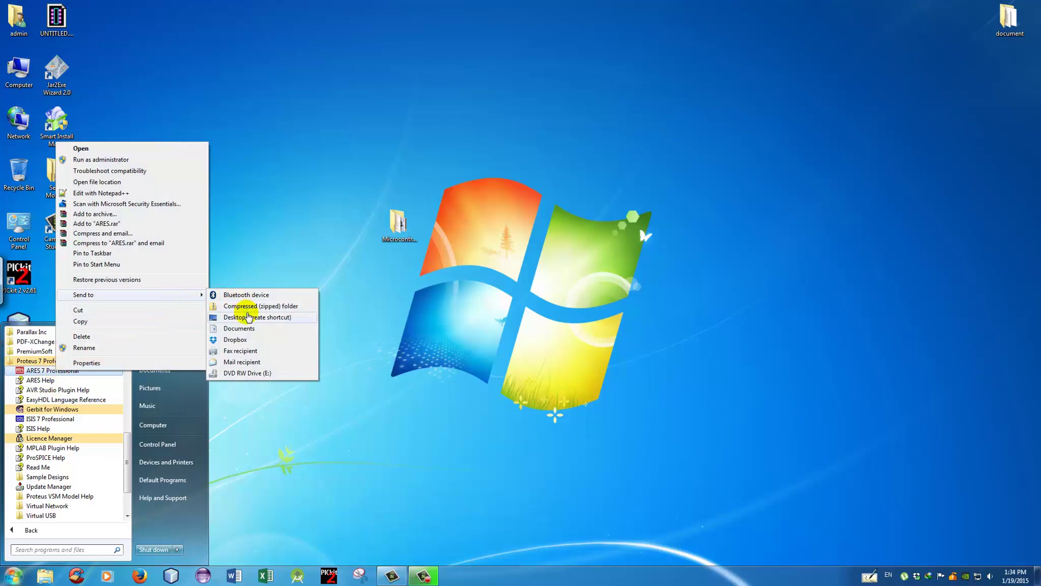
{"action": "left_click", "coordinate": [248, 317]}
Create a desktop shortcut for ISIS 7 Professional from the same program folder
{"action": "right_click", "coordinate": [73, 418]}
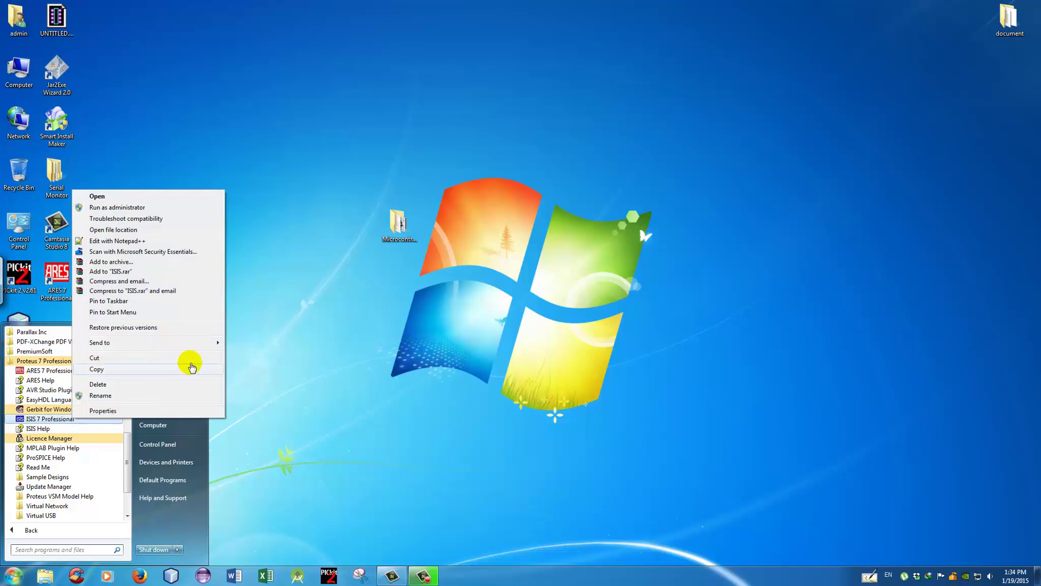
{"action": "mouse_move", "coordinate": [202, 344]}
{"action": "left_click", "coordinate": [251, 370]}
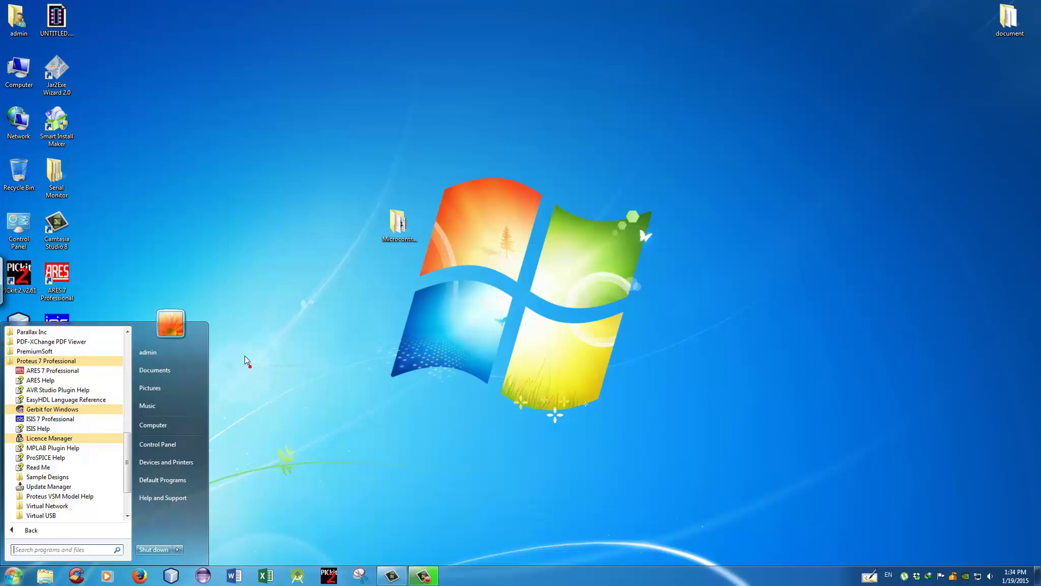
Launch ISIS 7 Professional, decline viewing the sample designs and dismiss the Open GL graphics notice
{"action": "left_click", "coordinate": [221, 320]}
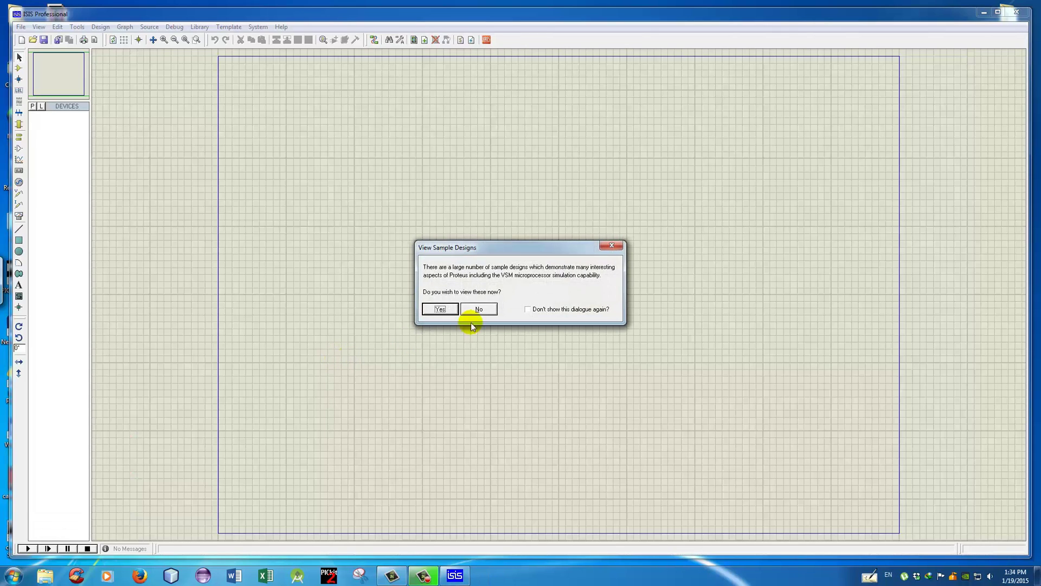
{"action": "left_click", "coordinate": [479, 308]}
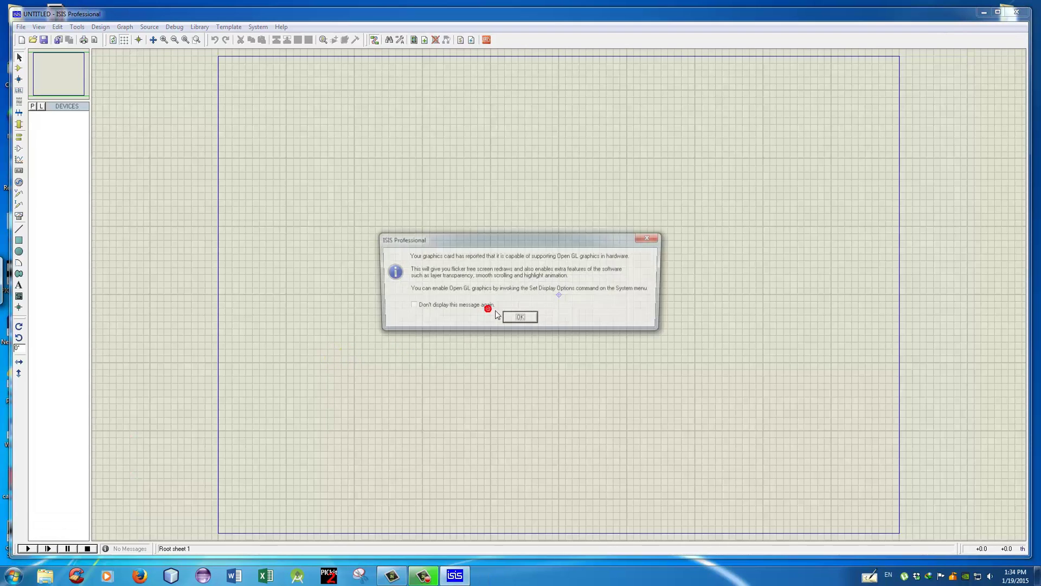
{"action": "left_click", "coordinate": [487, 306]}
{"action": "left_click", "coordinate": [521, 320]}
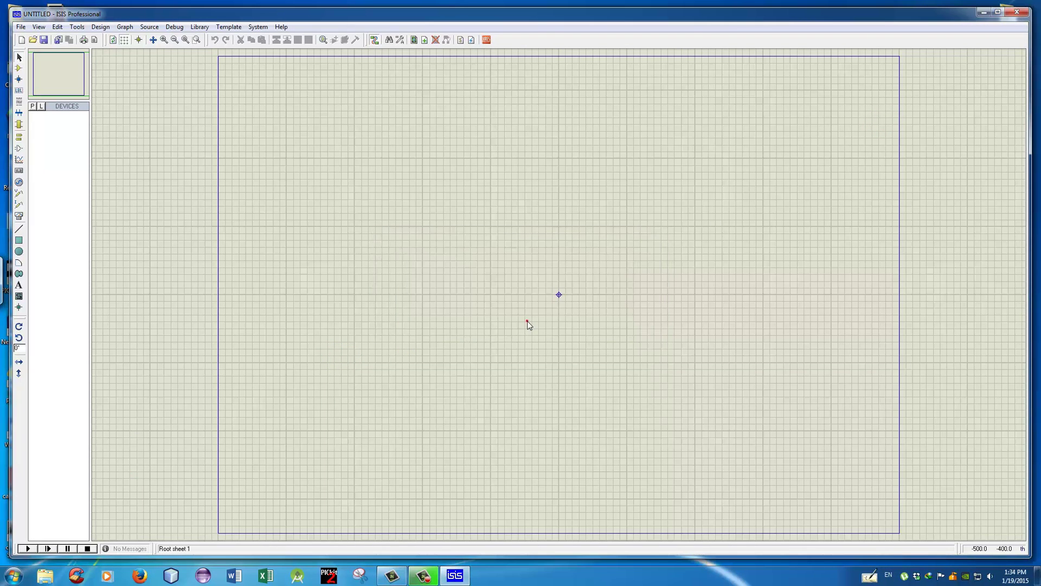